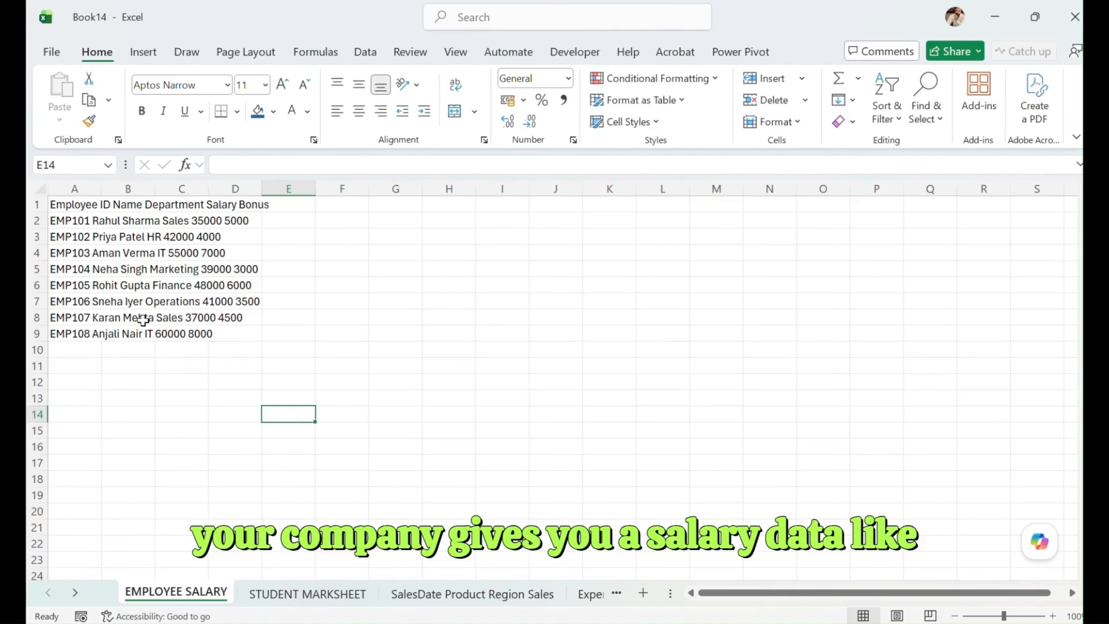
pyautogui.click(79, 222)
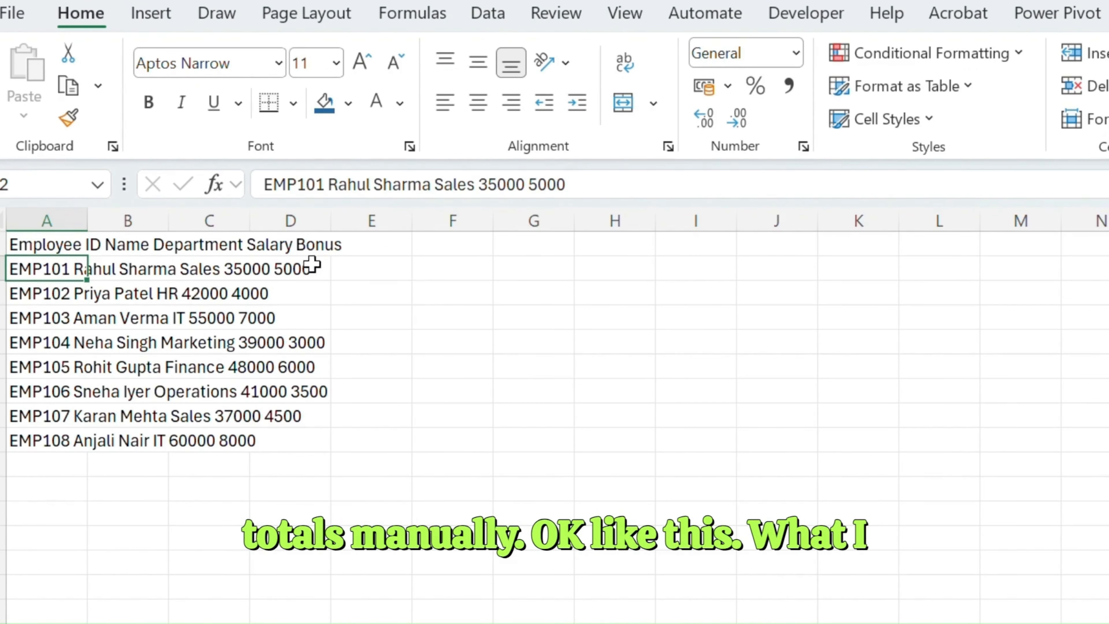
pyautogui.click(395, 268)
pyautogui.click(51, 245)
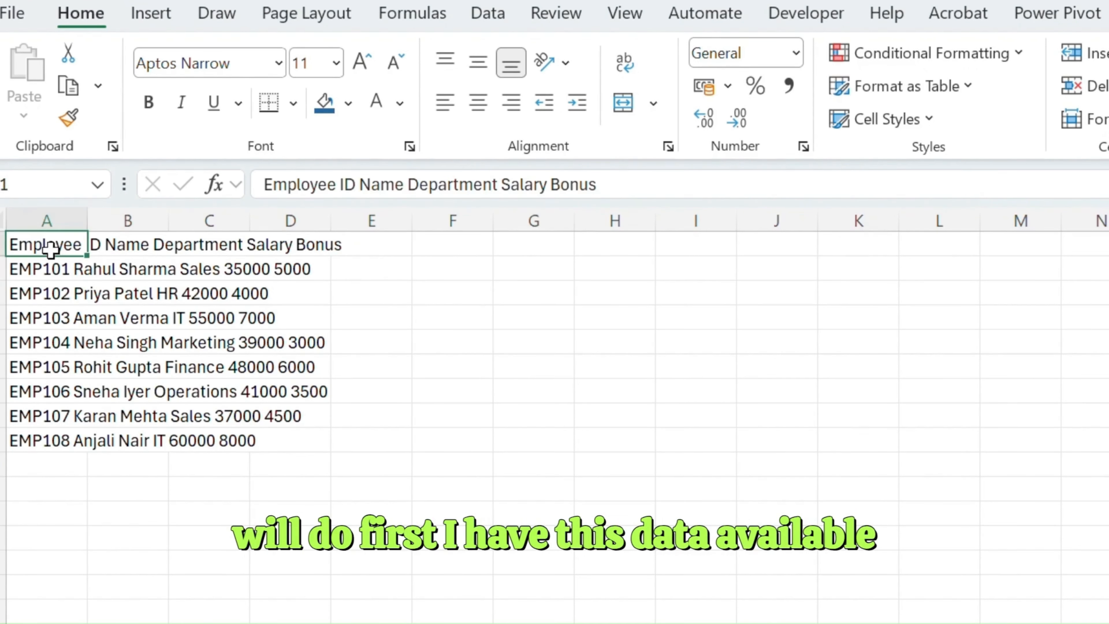
pyautogui.click(86, 270)
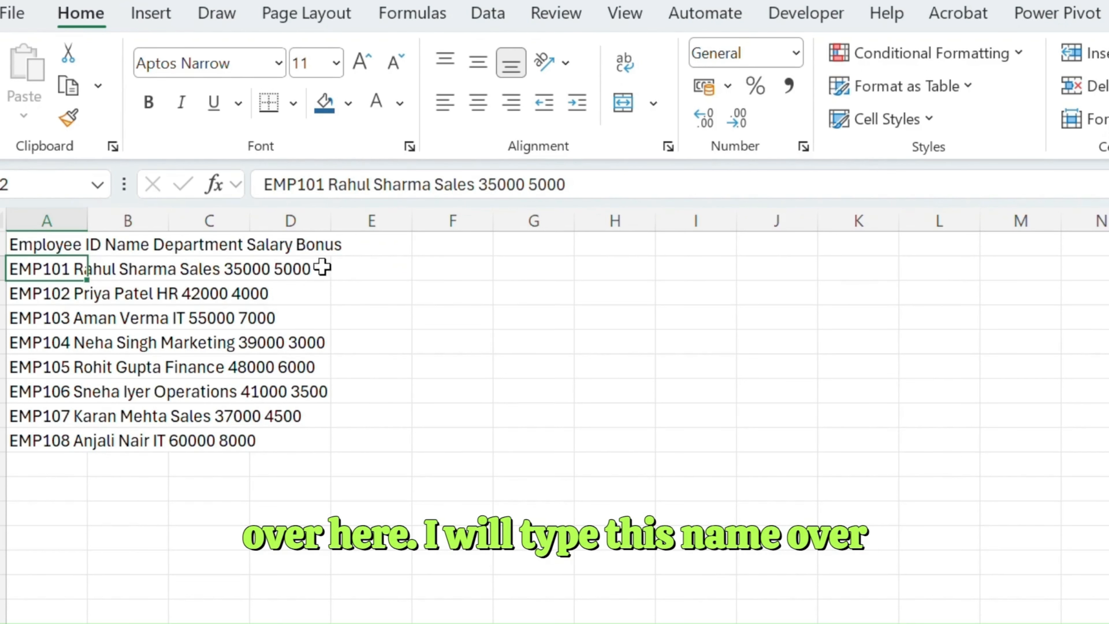
# - Enter the column headers Employee ID in cell F1 and Name in cell G1
pyautogui.click(407, 273)
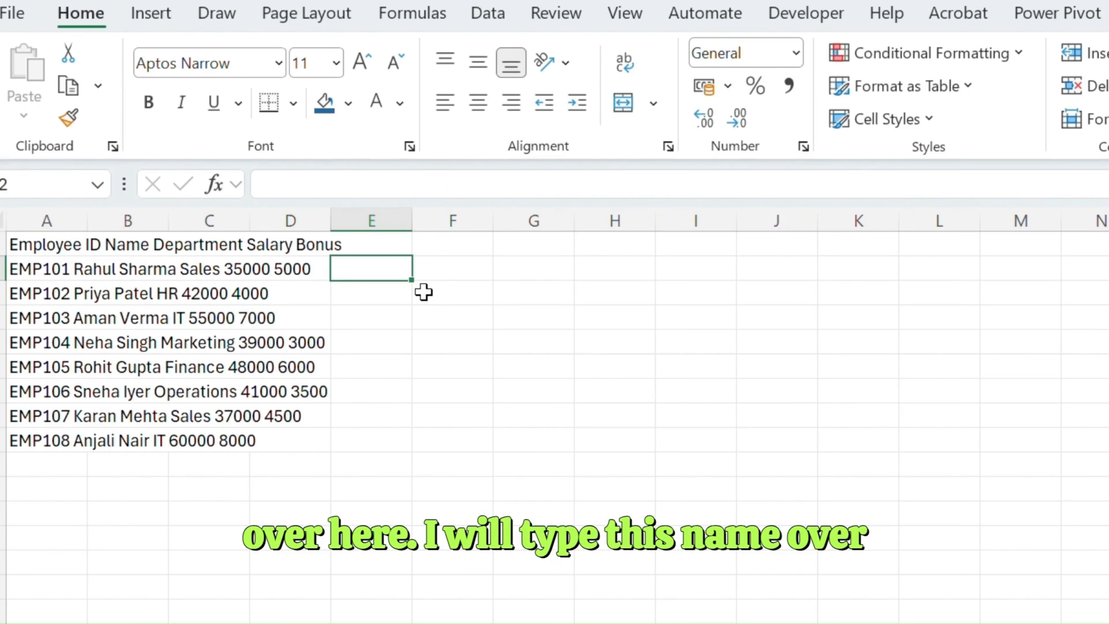
pyautogui.press('Right')
pyautogui.press('Up')
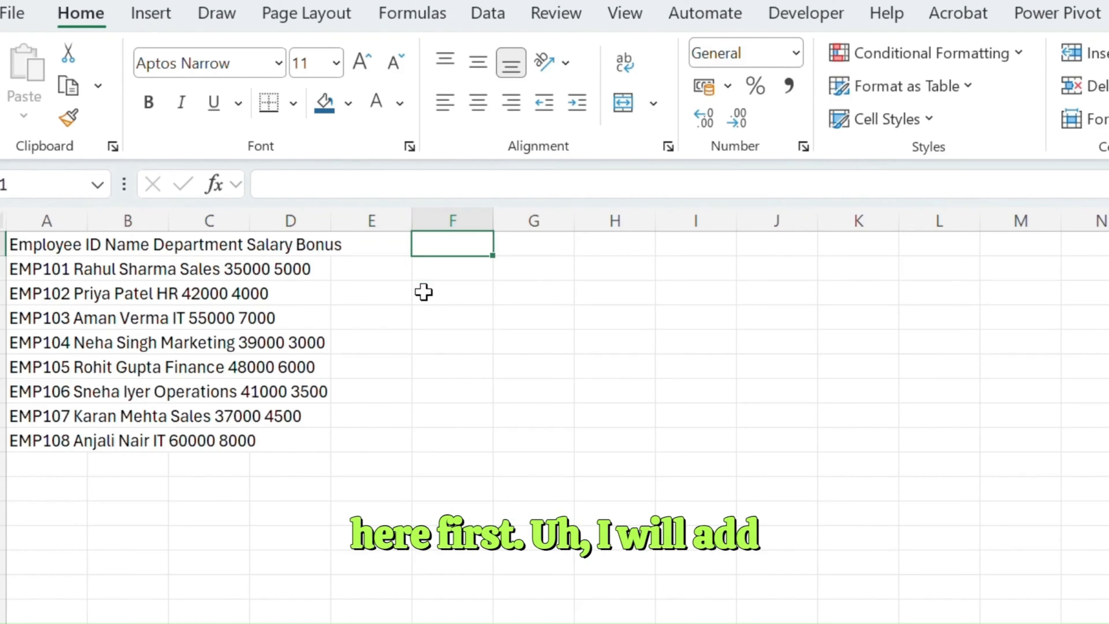
pyautogui.write('Employee ID')
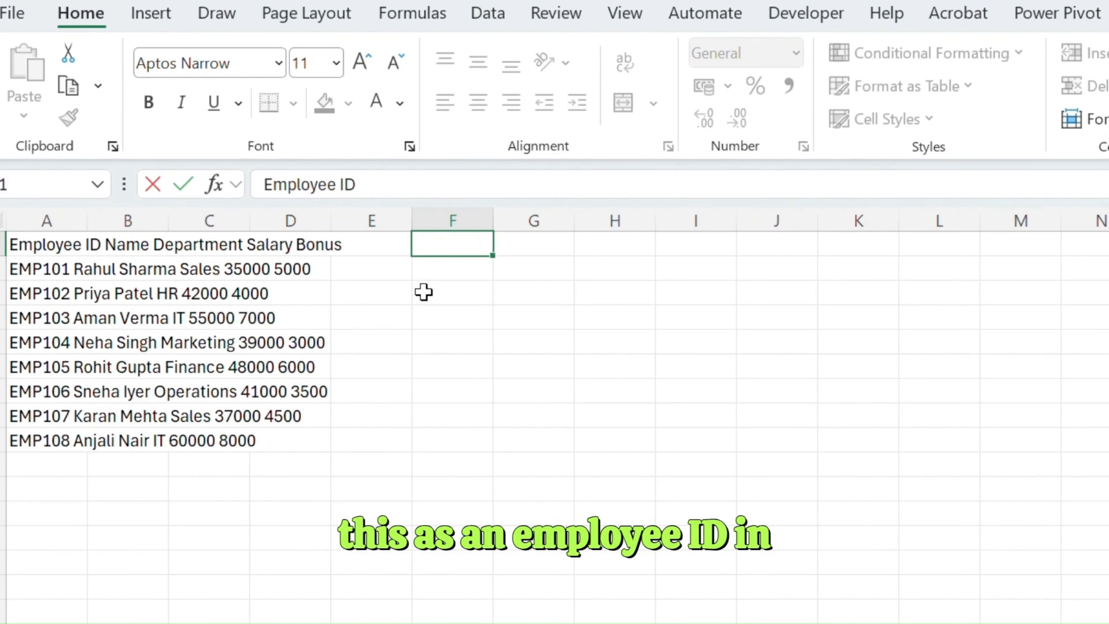
pyautogui.press('Tab')
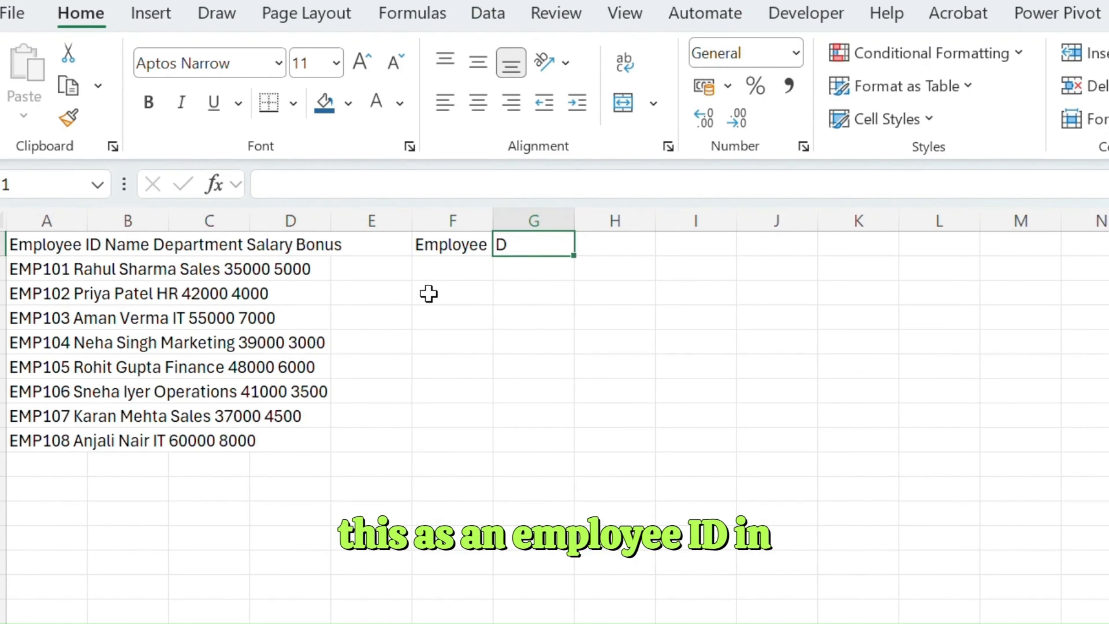
pyautogui.write('N')
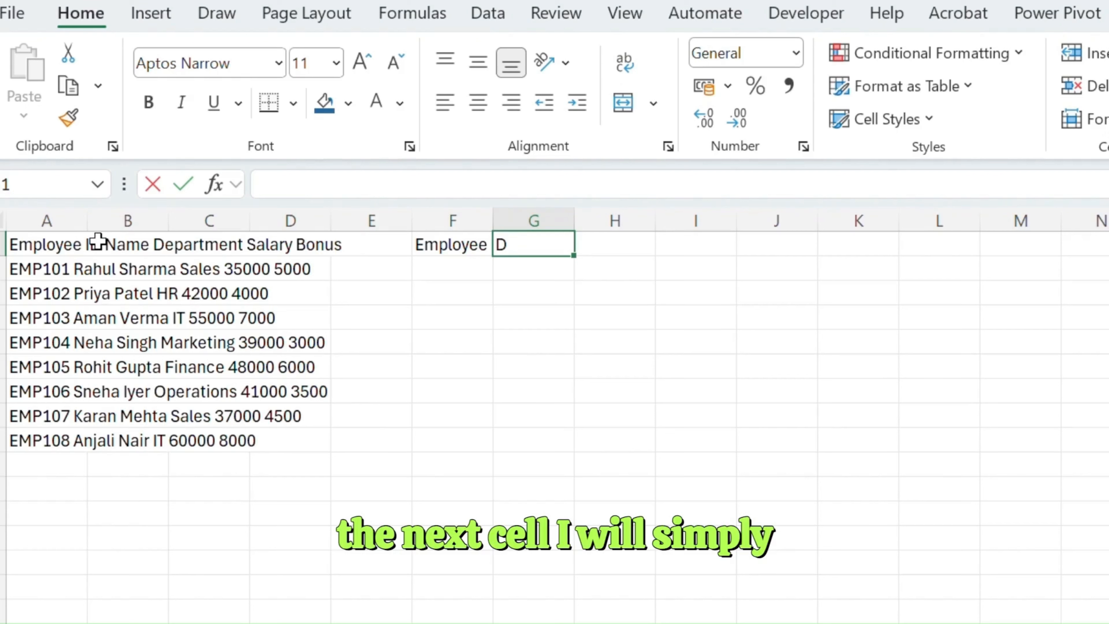
pyautogui.write('ame')
pyautogui.press('Tab')
# - Enter the column headers Department, Salary and Bonus in cells H1 through J1
pyautogui.write('D')
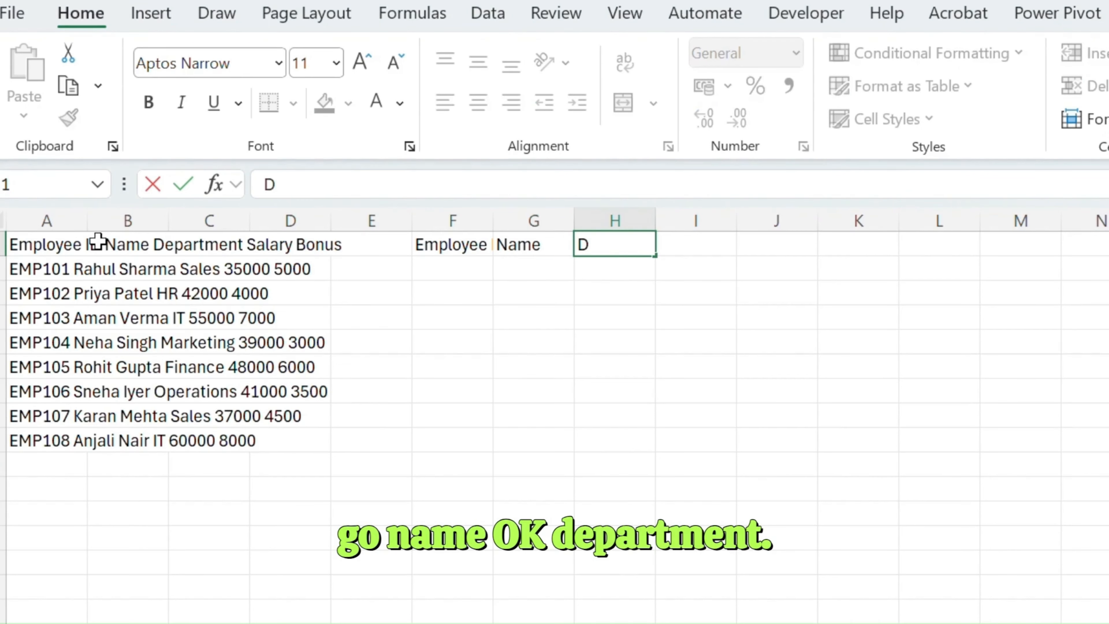
pyautogui.write('epartment')
pyautogui.press('Tab')
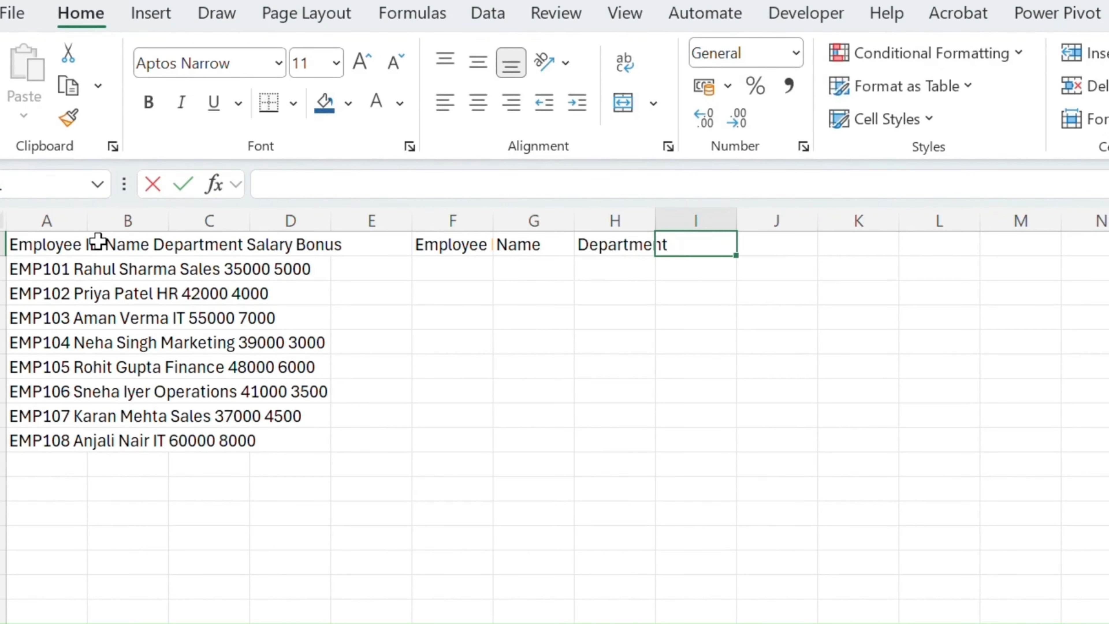
pyautogui.write('Salary')
pyautogui.press('Tab')
pyautogui.write('B')
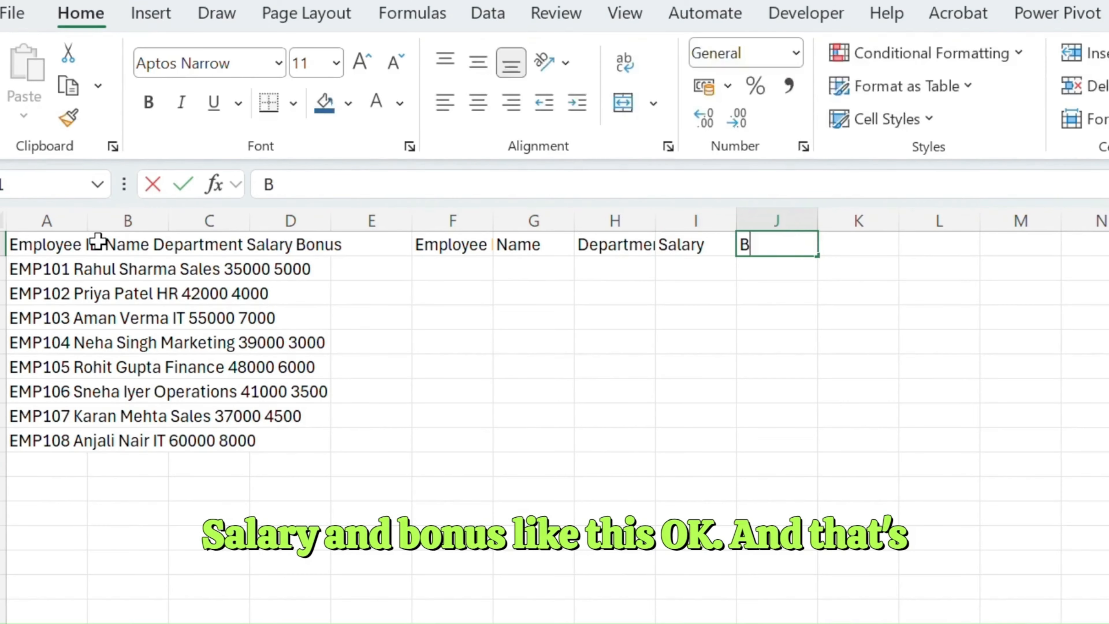
pyautogui.write('onus')
pyautogui.press('Return')
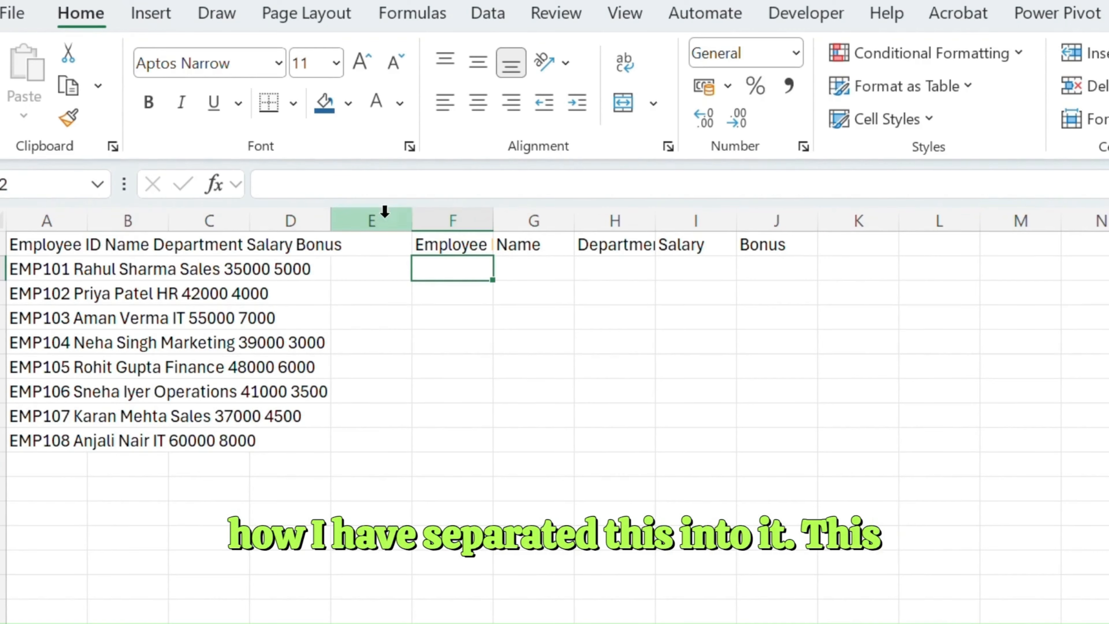
# - Auto-fit the widths of columns F through J to their header text
pyautogui.click(59, 244)
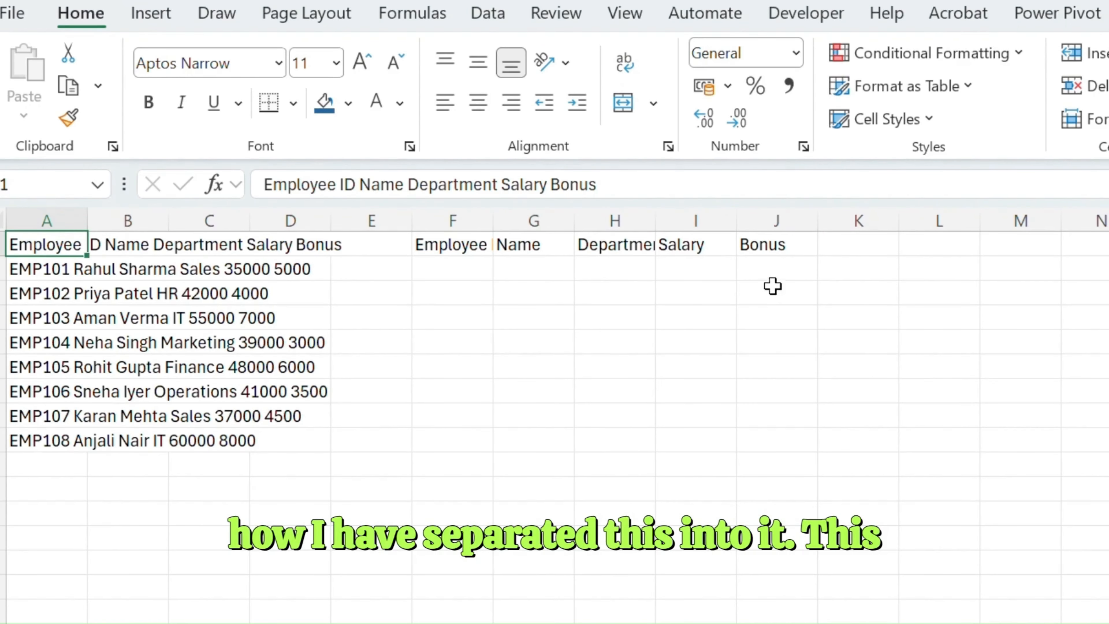
pyautogui.moveTo(437, 220); pyautogui.dragTo(781, 202)
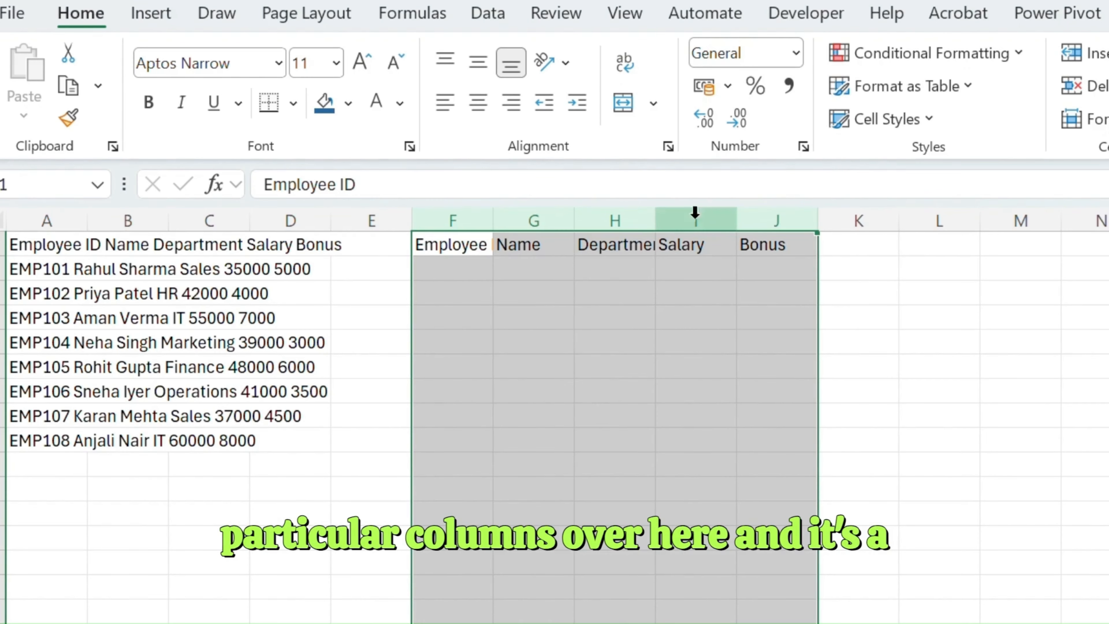
pyautogui.doubleClick(656, 215)
# - Try to total the combined employee records by entering a SUM of A2:A9 in cell F2
pyautogui.click(554, 268)
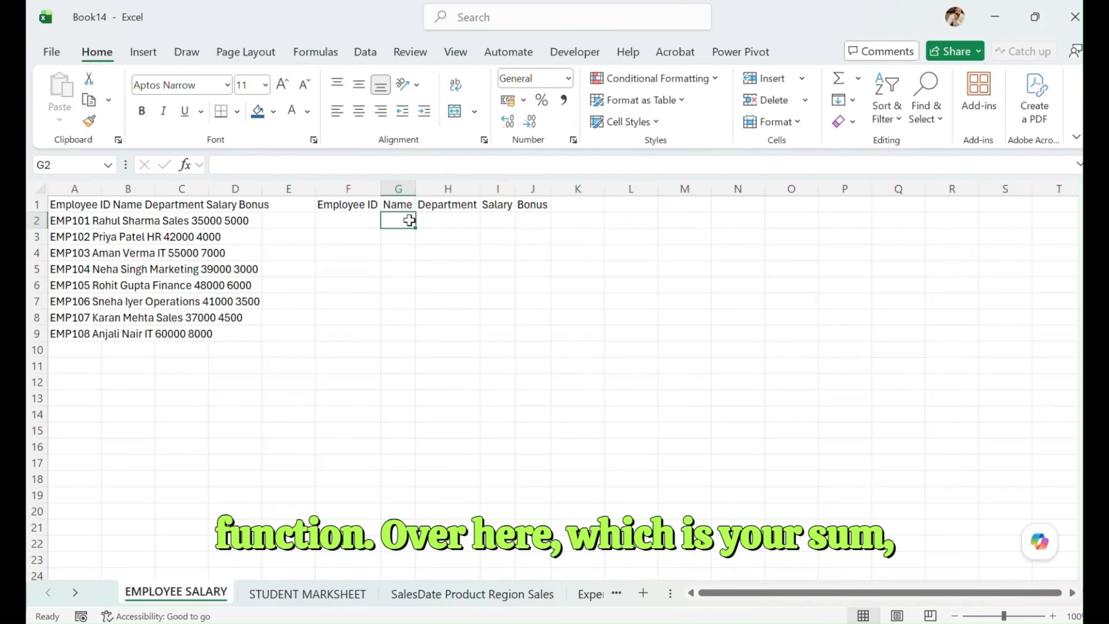
pyautogui.press('Left')
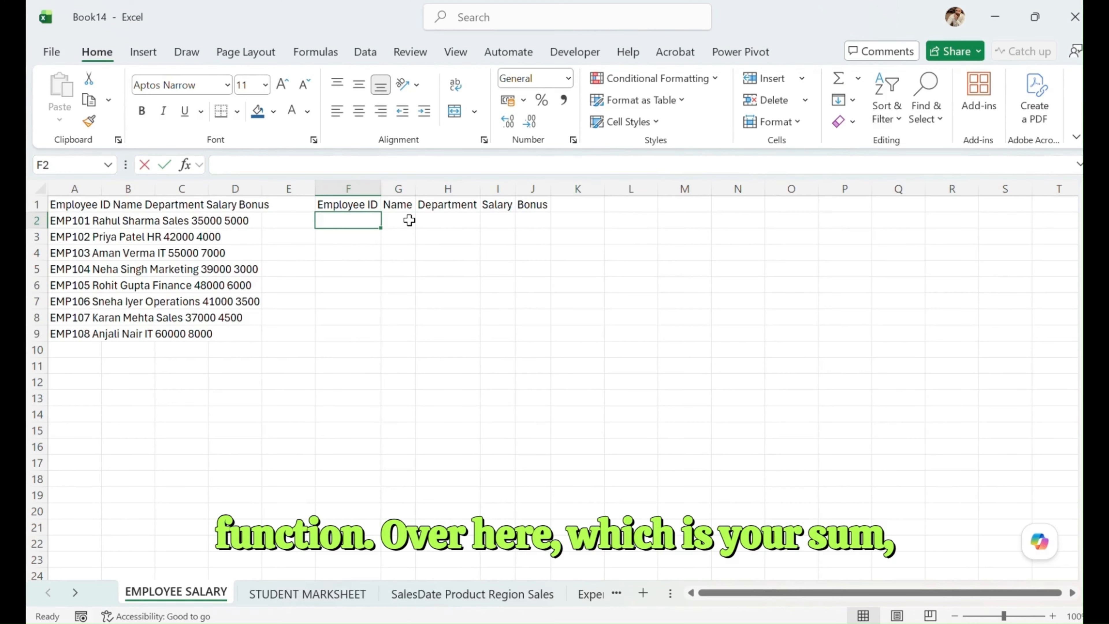
pyautogui.write('=s')
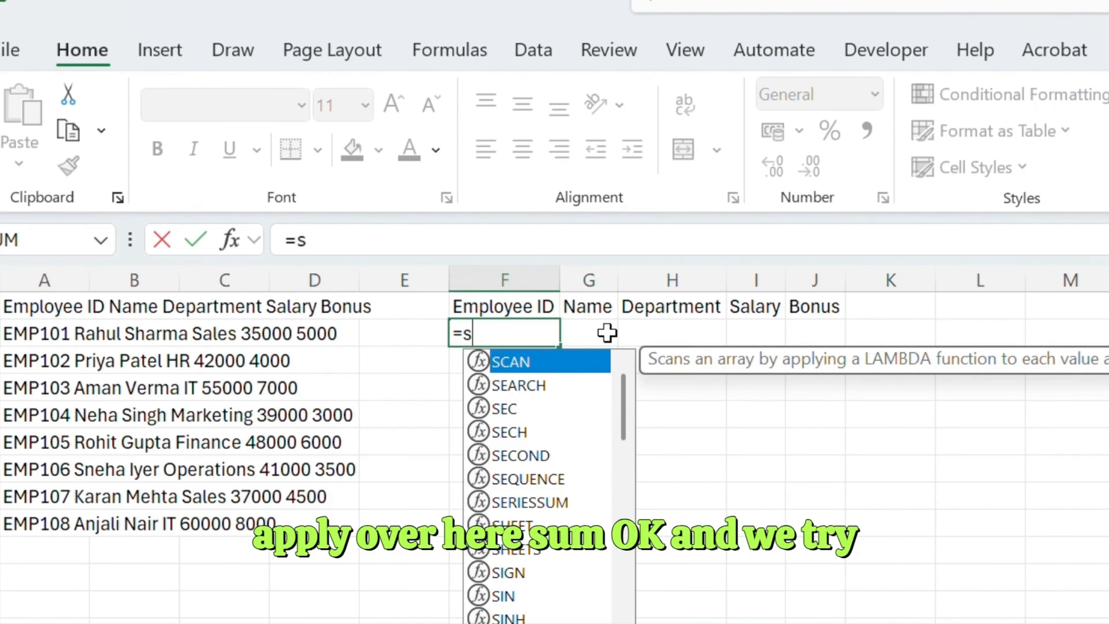
pyautogui.write('um(')
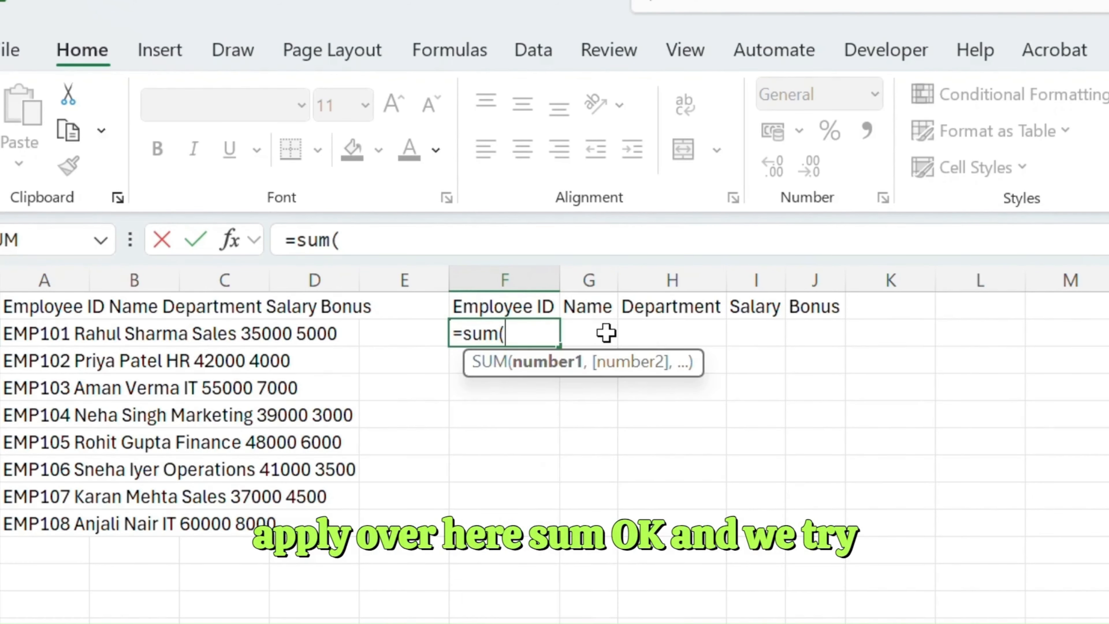
pyautogui.moveTo(42, 335); pyautogui.dragTo(51, 519)
pyautogui.press('Return')
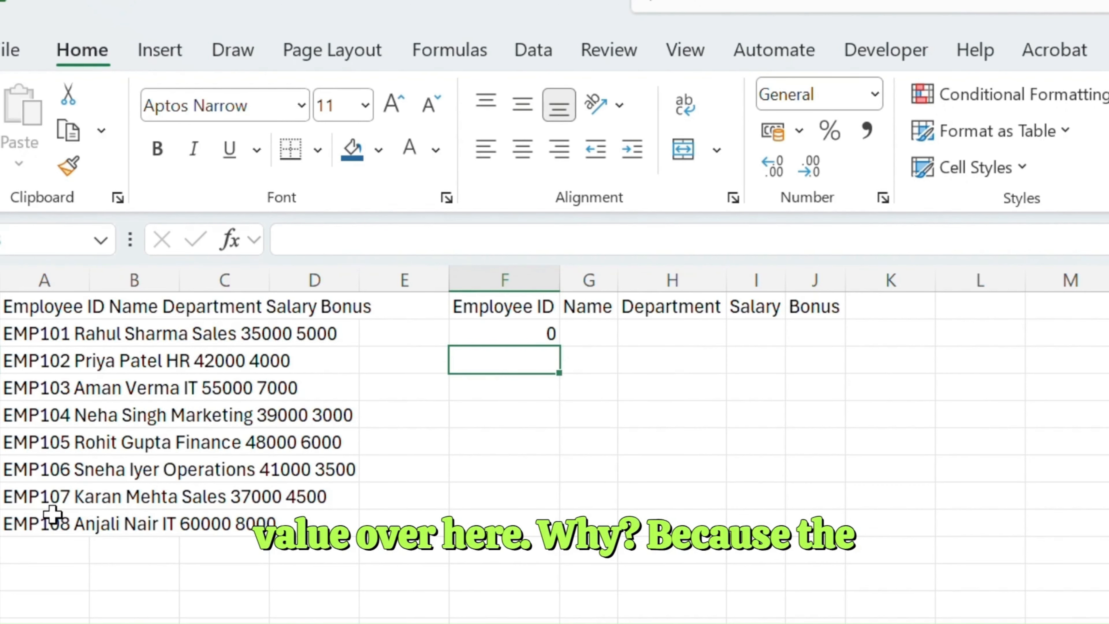
# - Go through the employee records in column A and examine how each cell's contents are stored
pyautogui.click(52, 328)
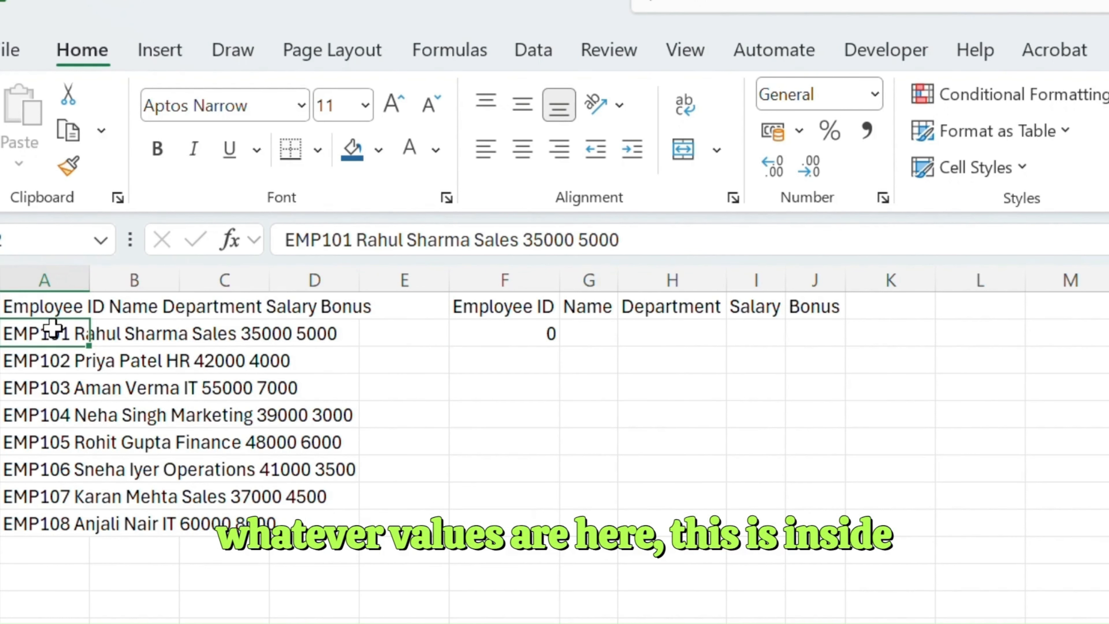
pyautogui.press('Down')
pyautogui.press('Down')
pyautogui.press('Down')
pyautogui.press('Down')
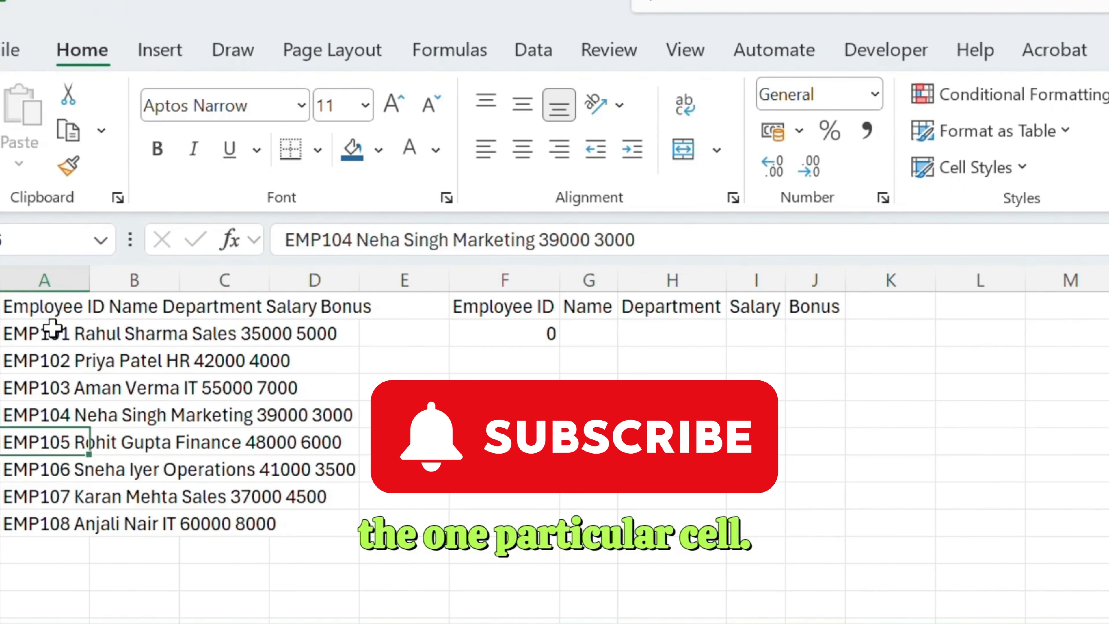
pyautogui.press('Down')
pyautogui.press('Down')
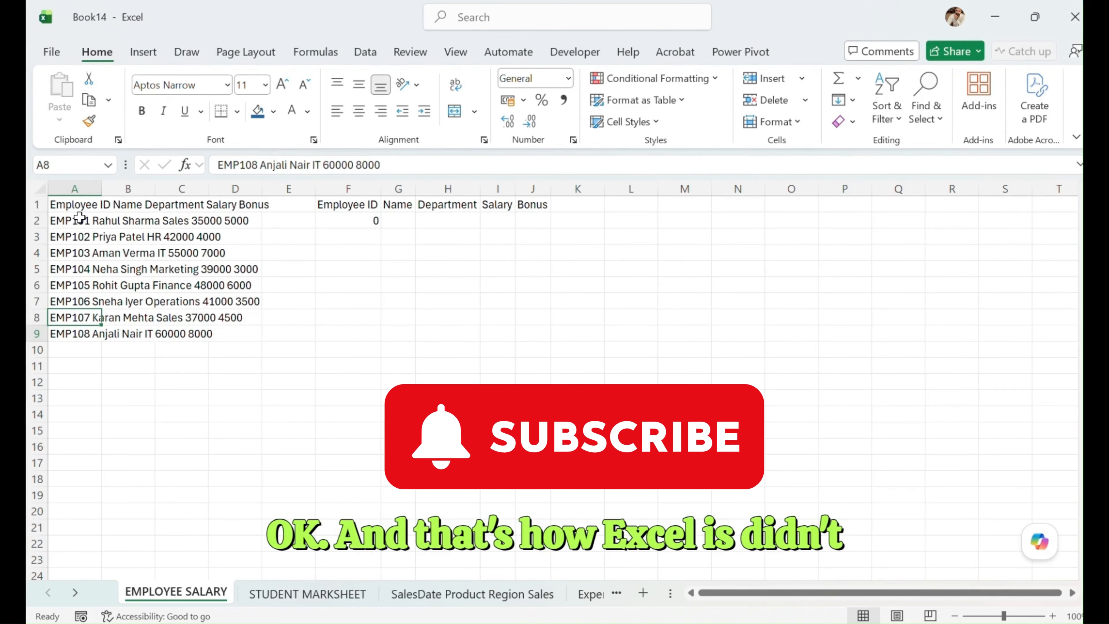
pyautogui.press('Up')
pyautogui.press('Up')
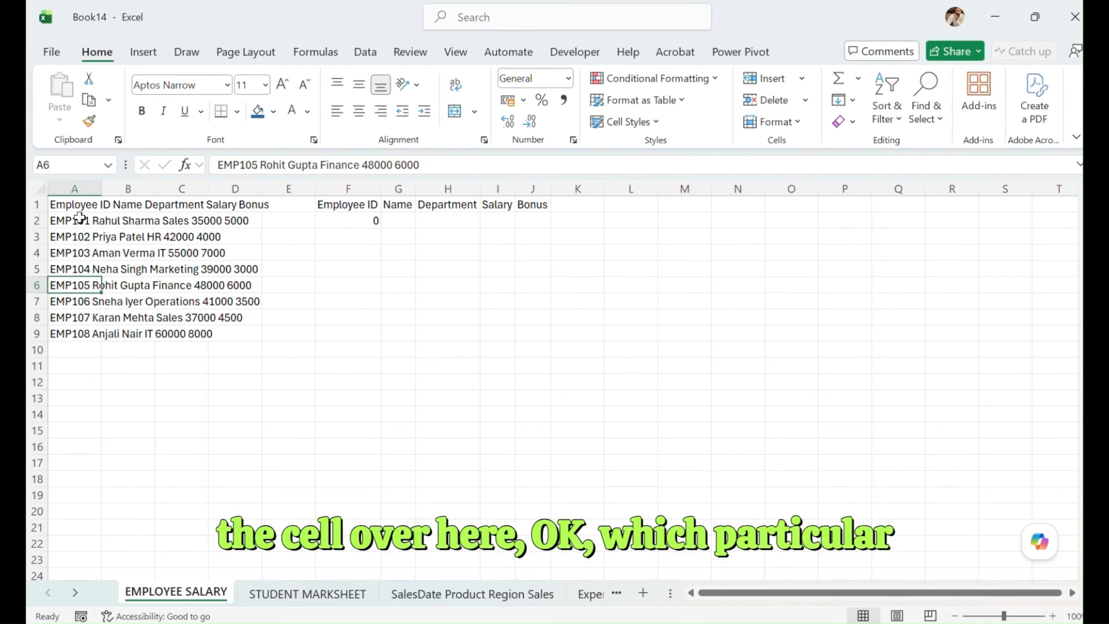
pyautogui.click(83, 231)
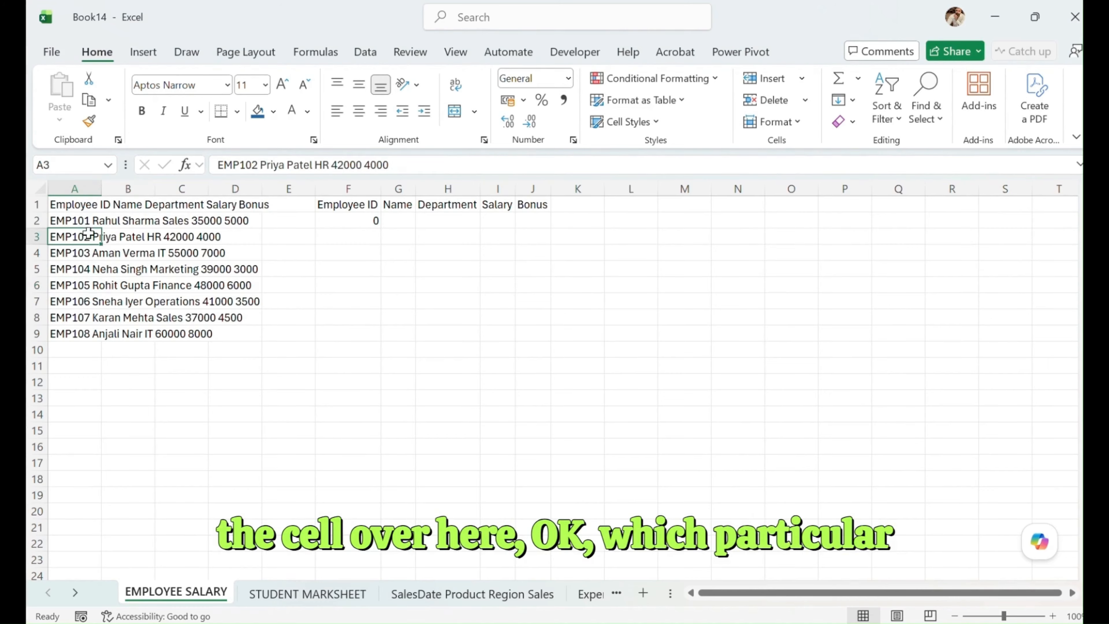
# - Delete the SUM formula from cell F2
pyautogui.click(374, 220)
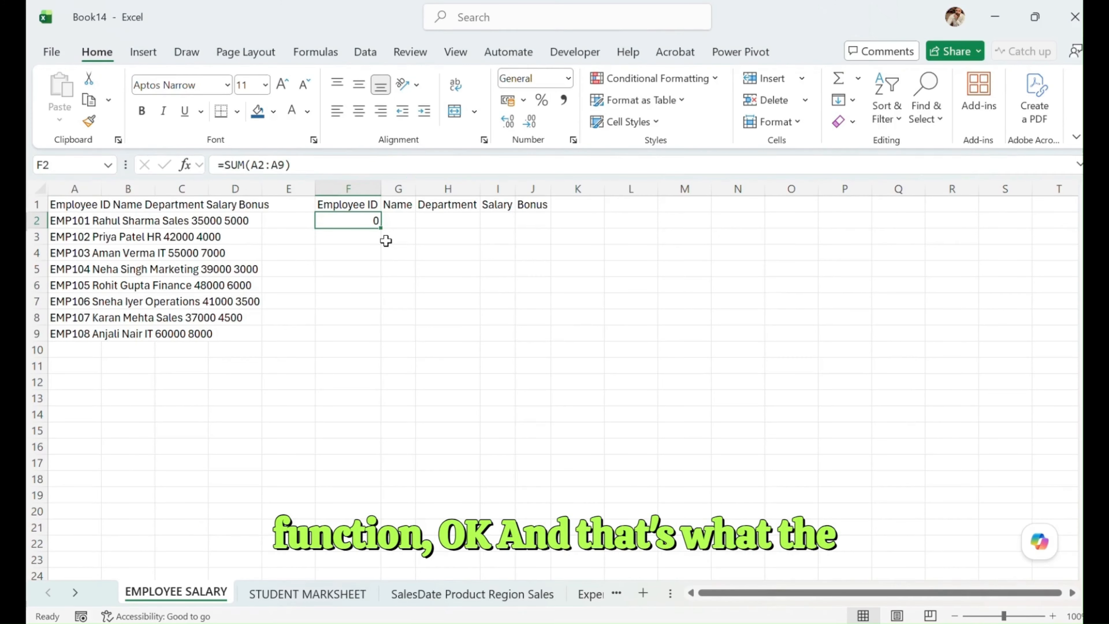
pyautogui.press('Delete')
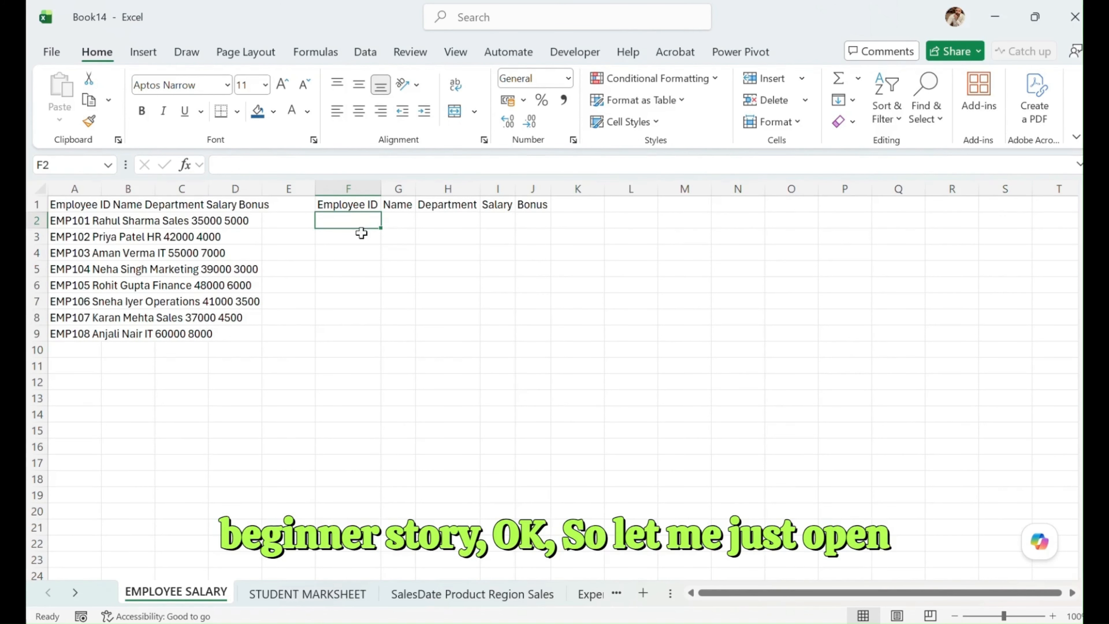
# - Launch a new Excel window from the Windows Start screen
pyautogui.press('super')
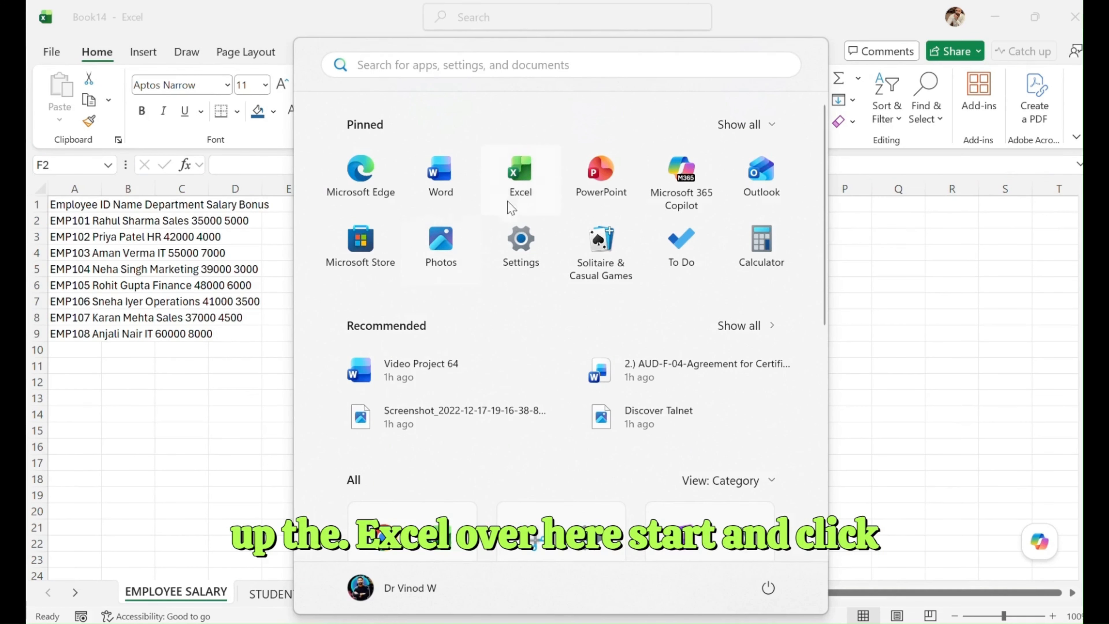
pyautogui.click(530, 166)
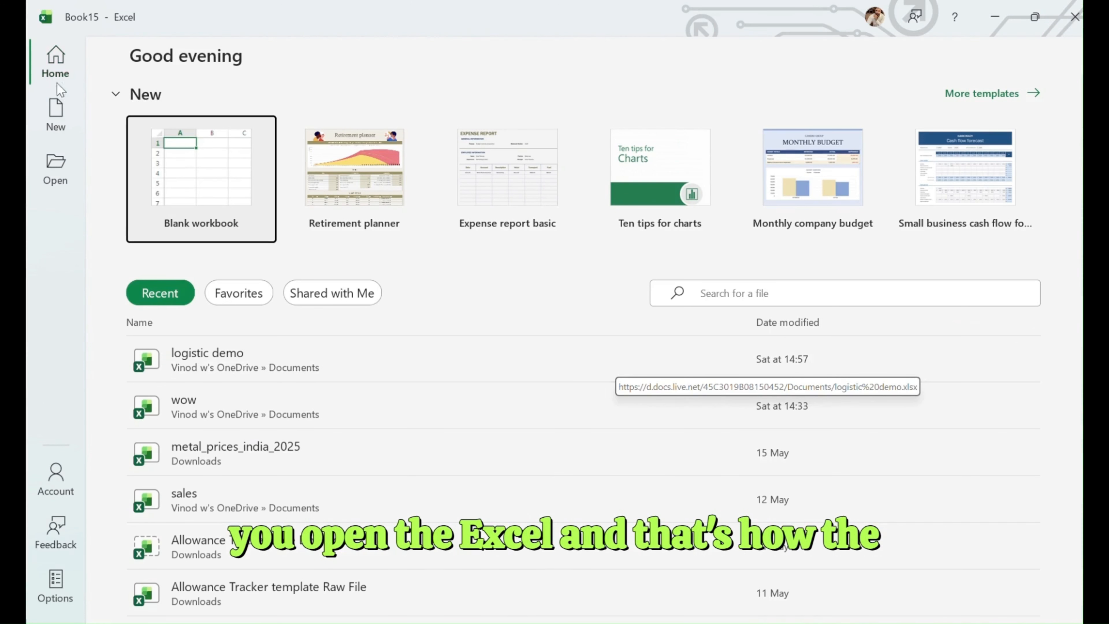
# - Look over the start screen's new-workbook page, its collapsible New section, and the Favorites and Shared with Me file lists
pyautogui.click(47, 115)
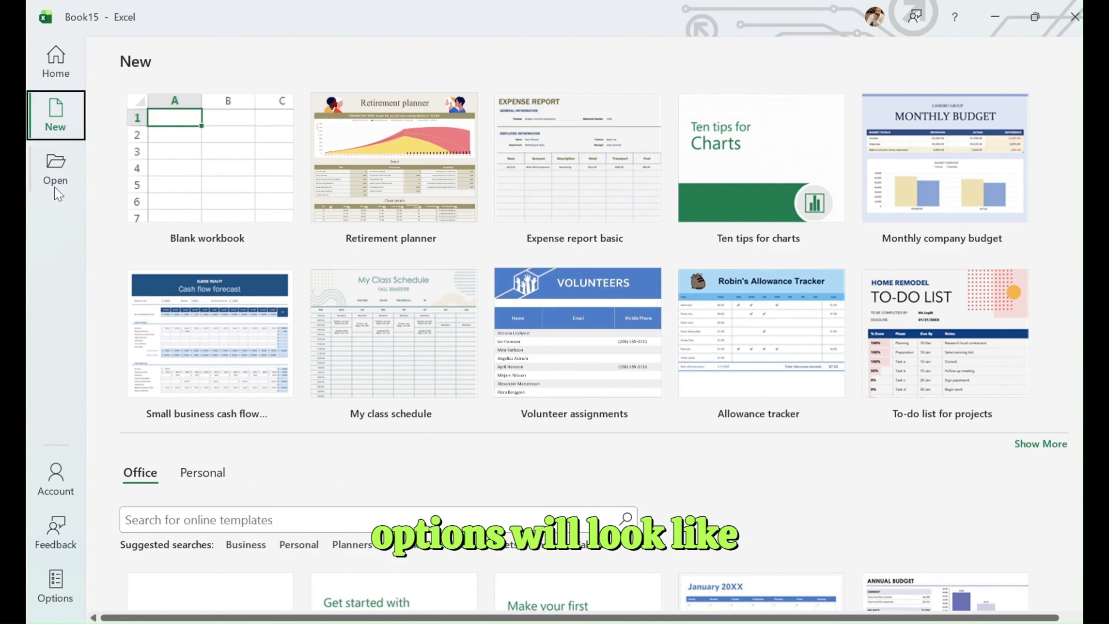
pyautogui.click(55, 63)
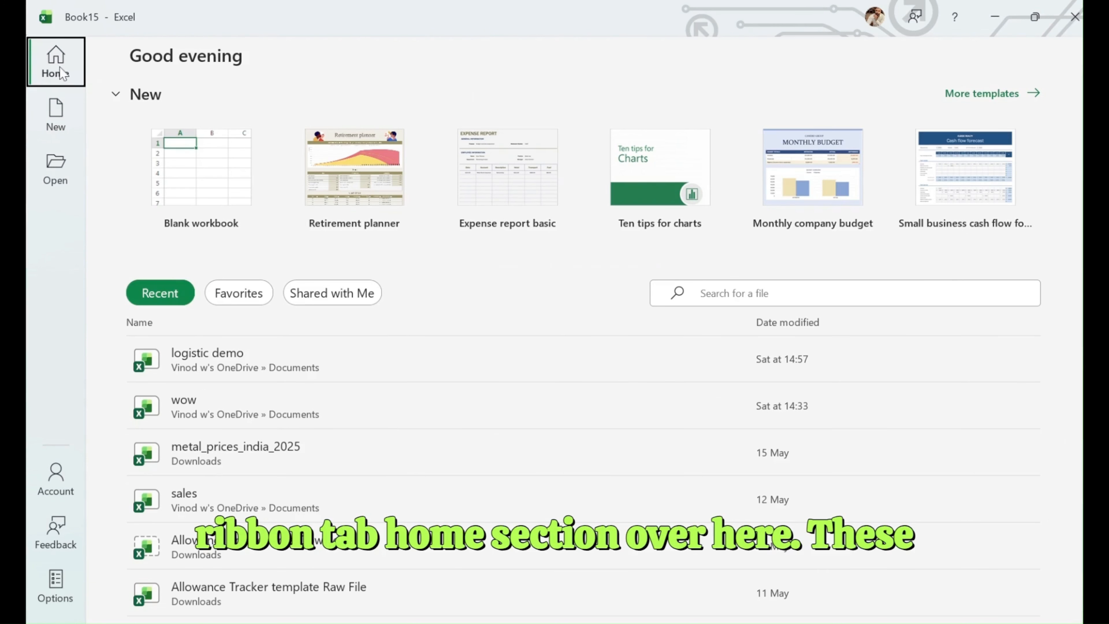
pyautogui.click(119, 96)
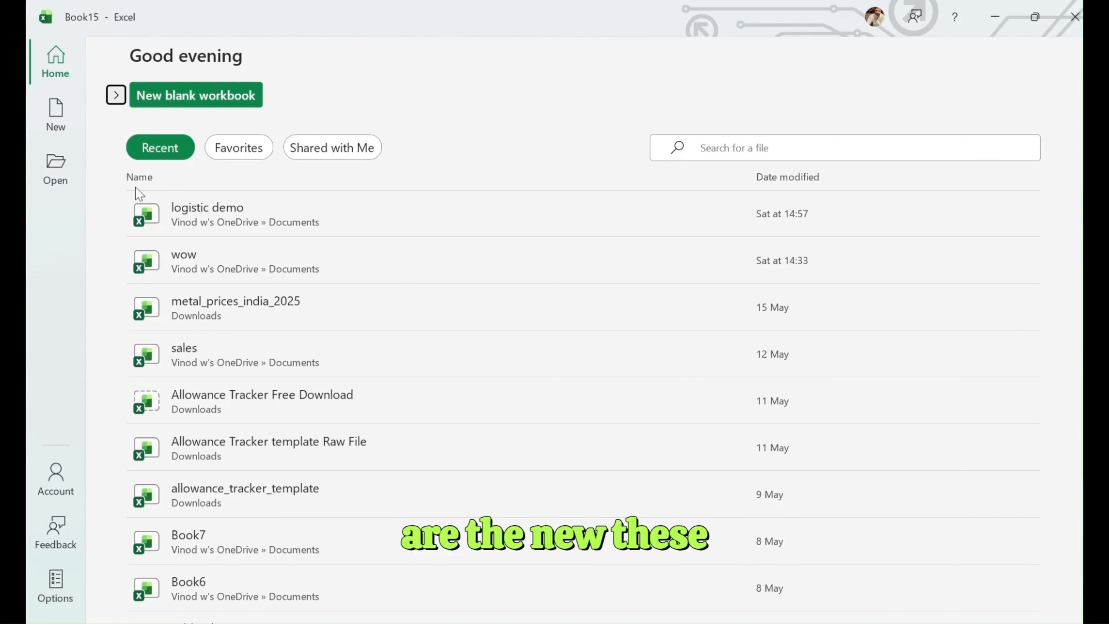
pyautogui.click(242, 149)
pyautogui.click(332, 150)
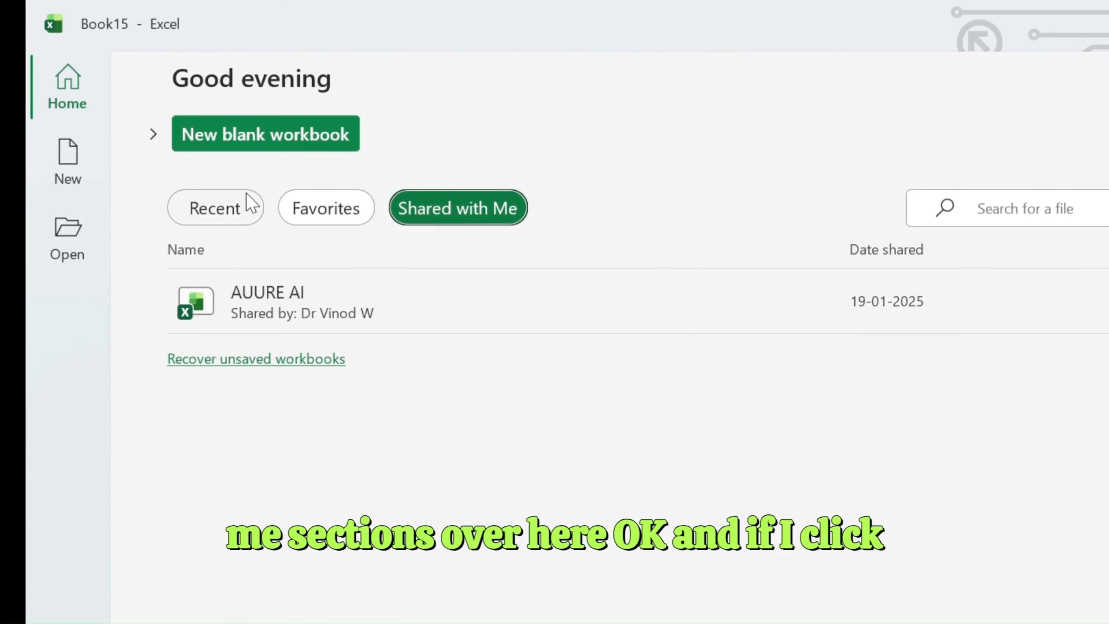
pyautogui.click(153, 134)
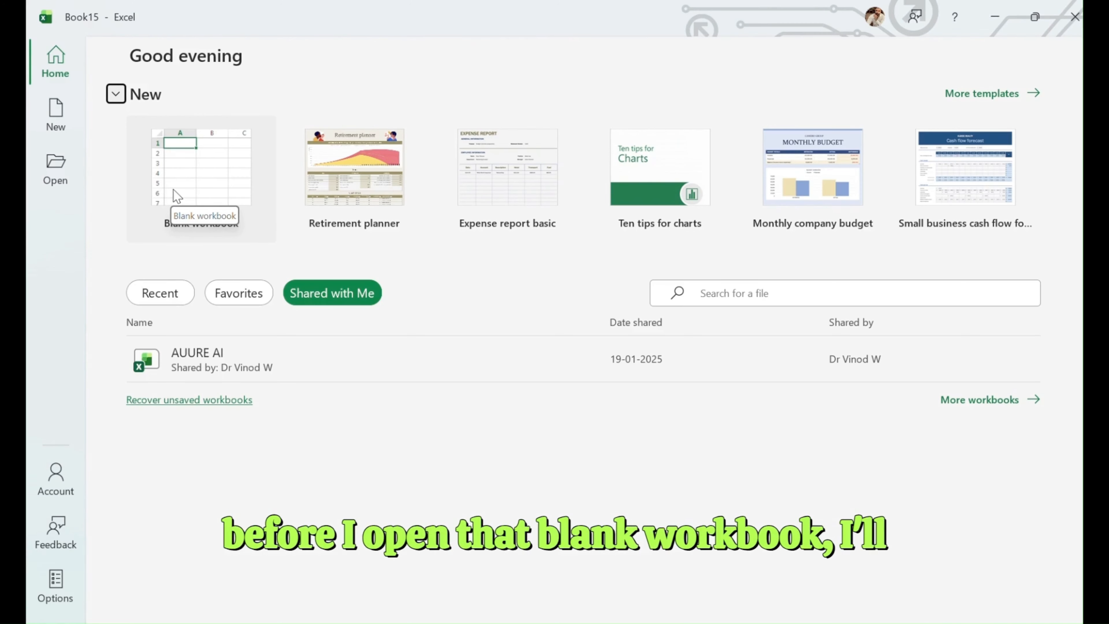
# - Browse the full template gallery, including the online Office templates, suggested searches and the Personal templates
pyautogui.click(970, 92)
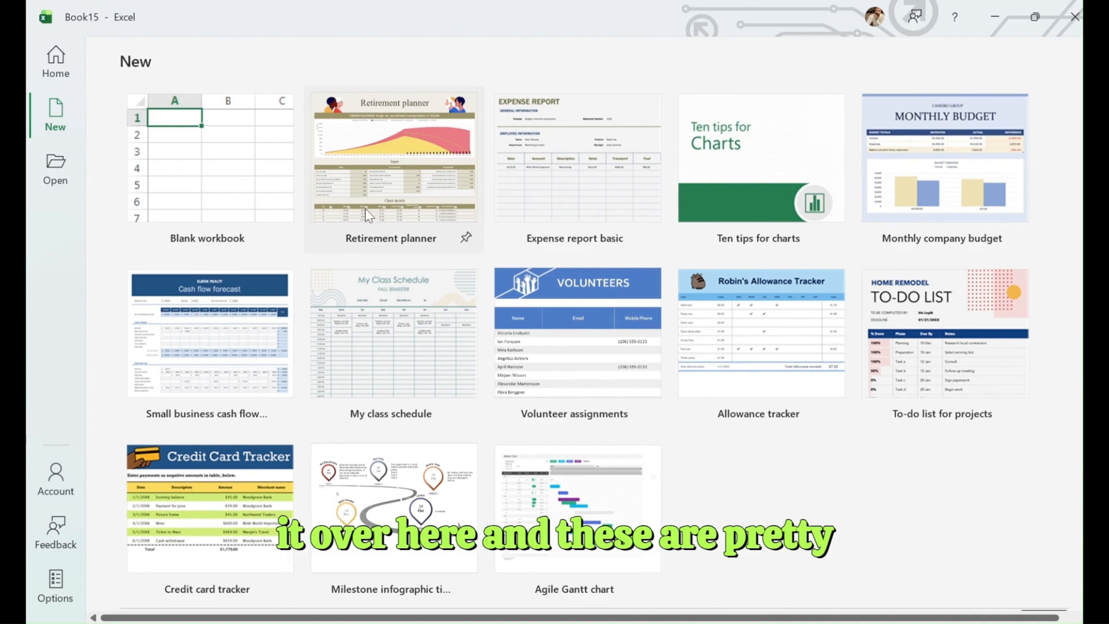
pyautogui.scroll(-10, 733, 380)
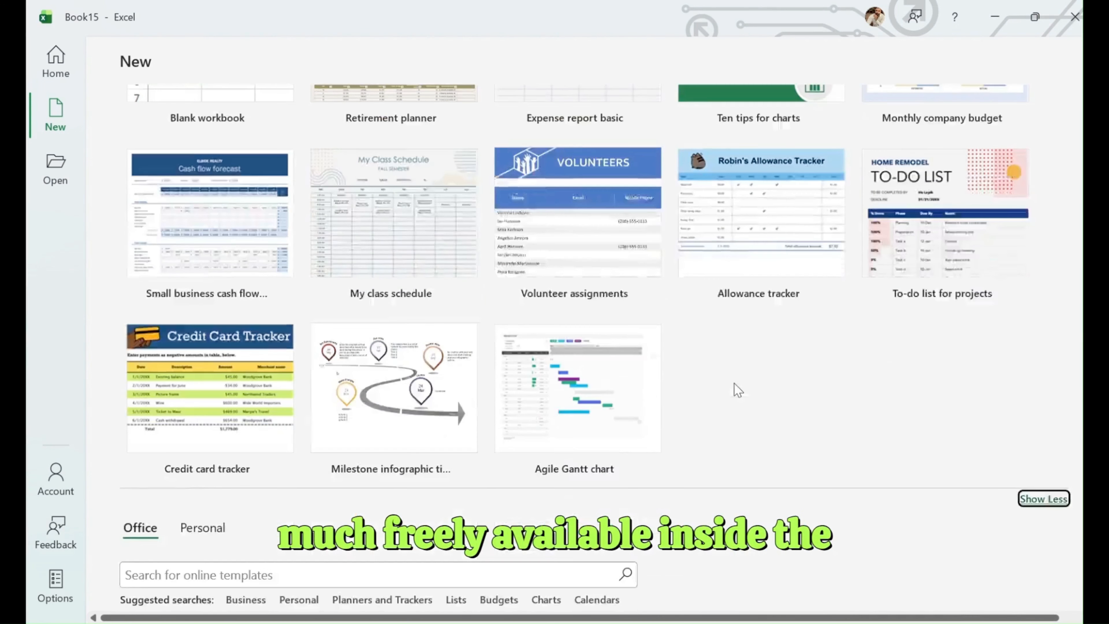
pyautogui.scroll(-6, 742, 387)
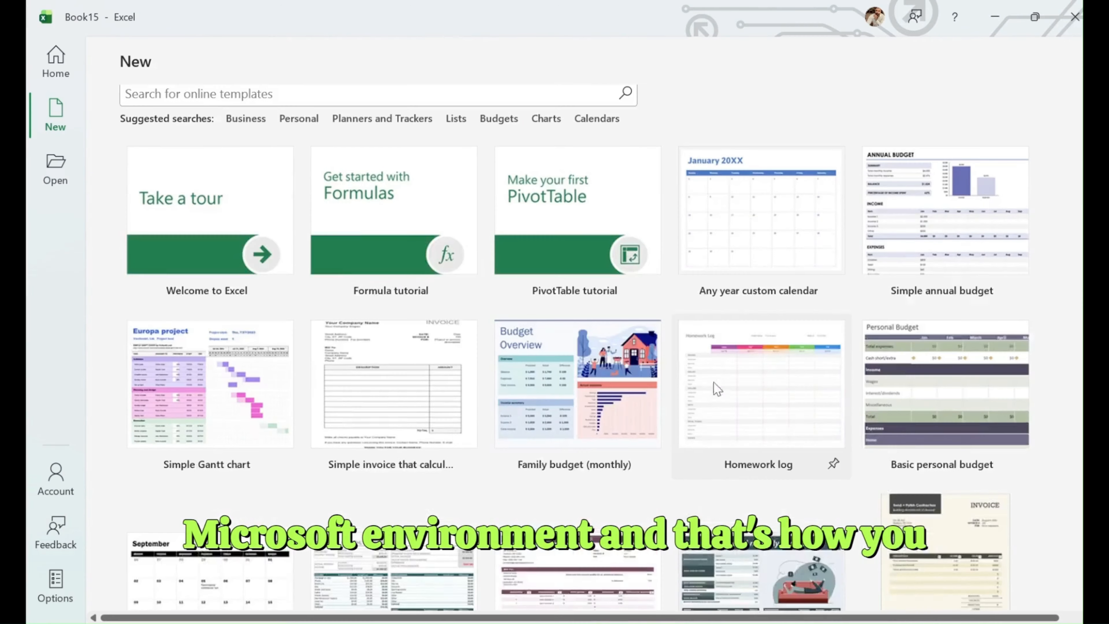
pyautogui.scroll(-5, 804, 392)
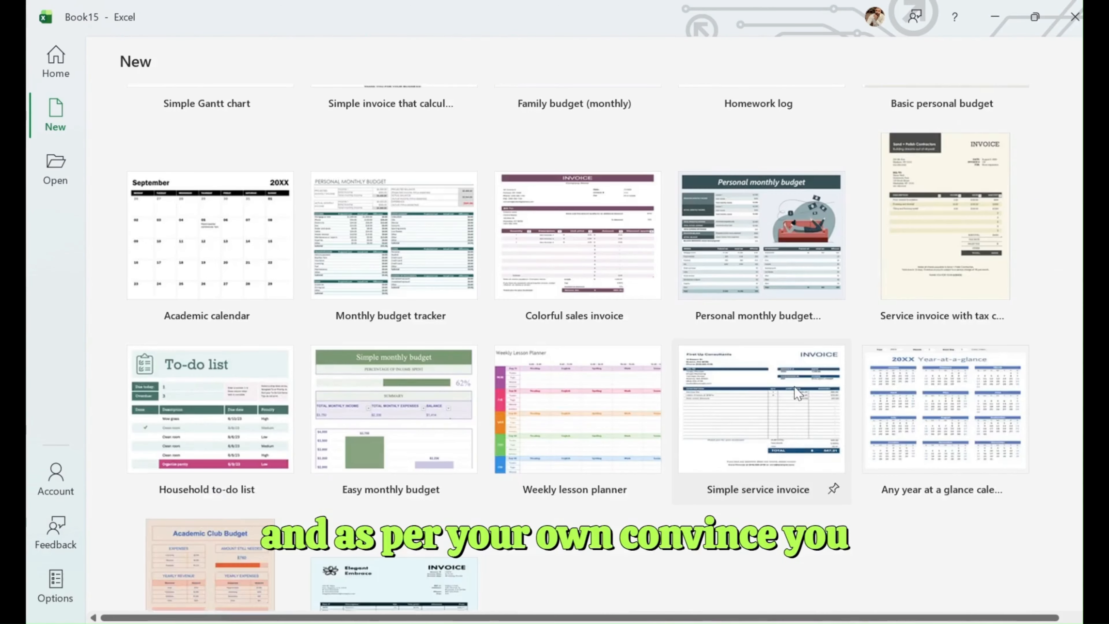
pyautogui.scroll(5, 795, 386)
pyautogui.scroll(6, 652, 376)
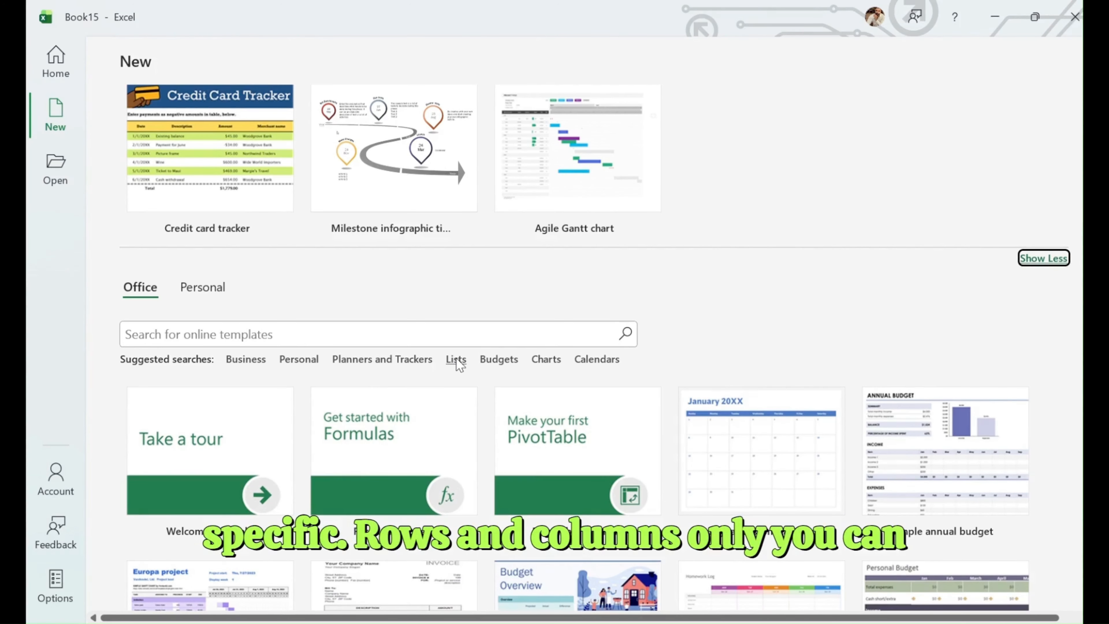
pyautogui.scroll(3, 457, 365)
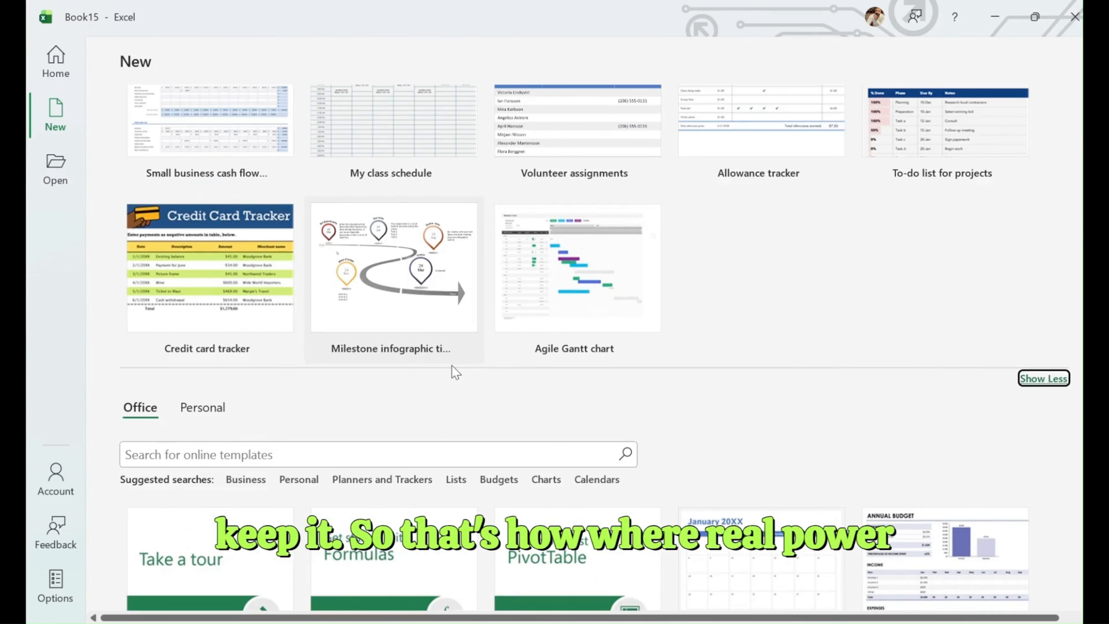
pyautogui.click(198, 415)
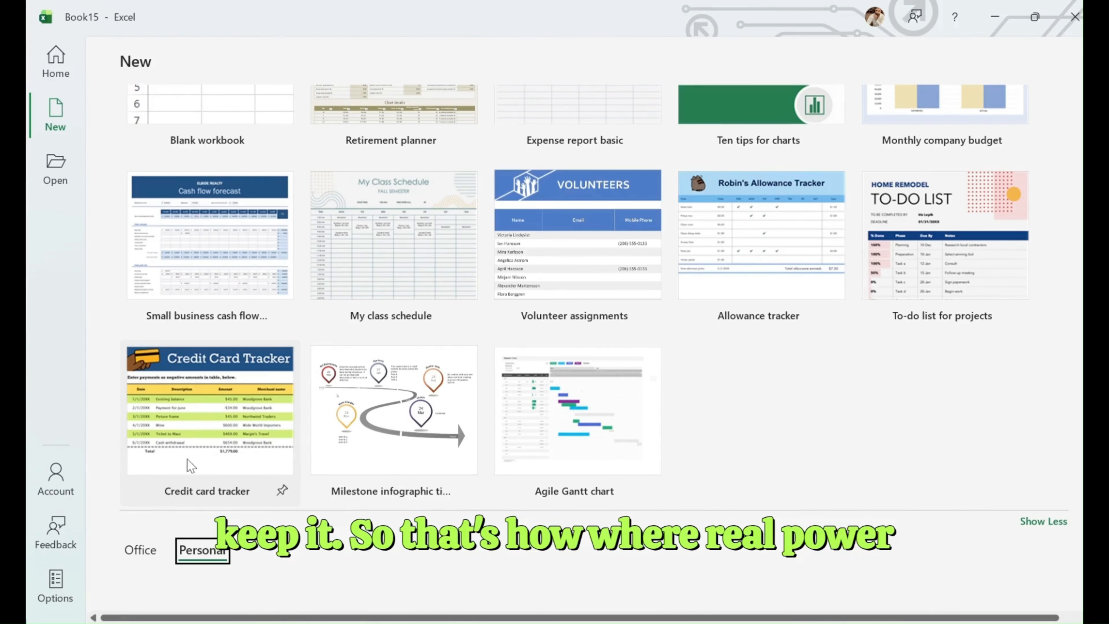
pyautogui.click(156, 548)
pyautogui.scroll(3, 253, 368)
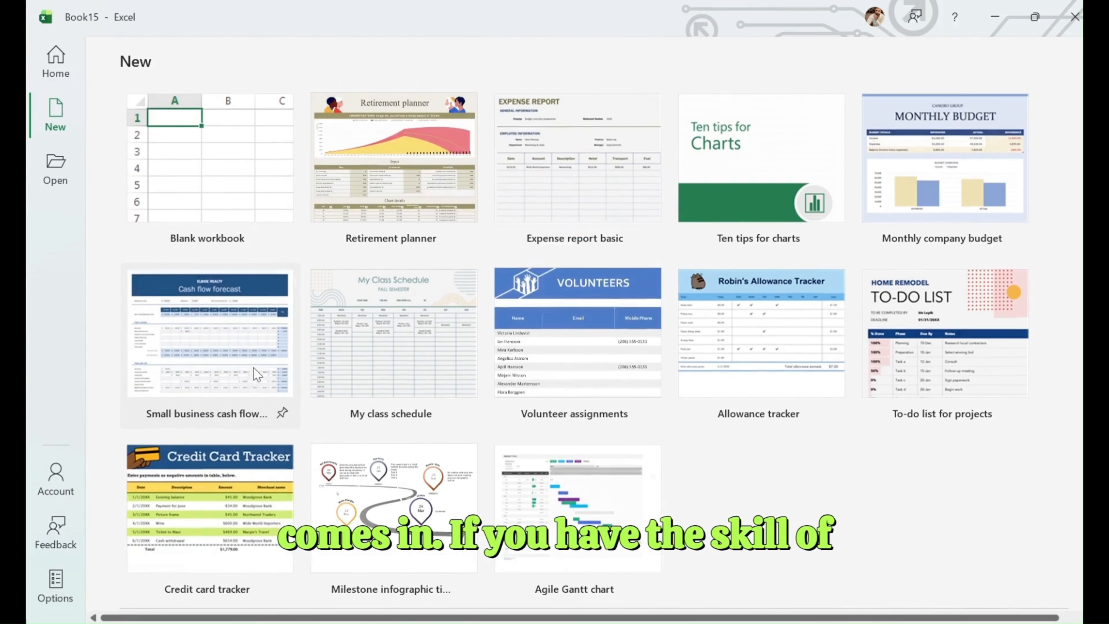
# - Create a blank workbook to locate the Copilot shortcut on its sheet, and close that workbook
pyautogui.click(241, 172)
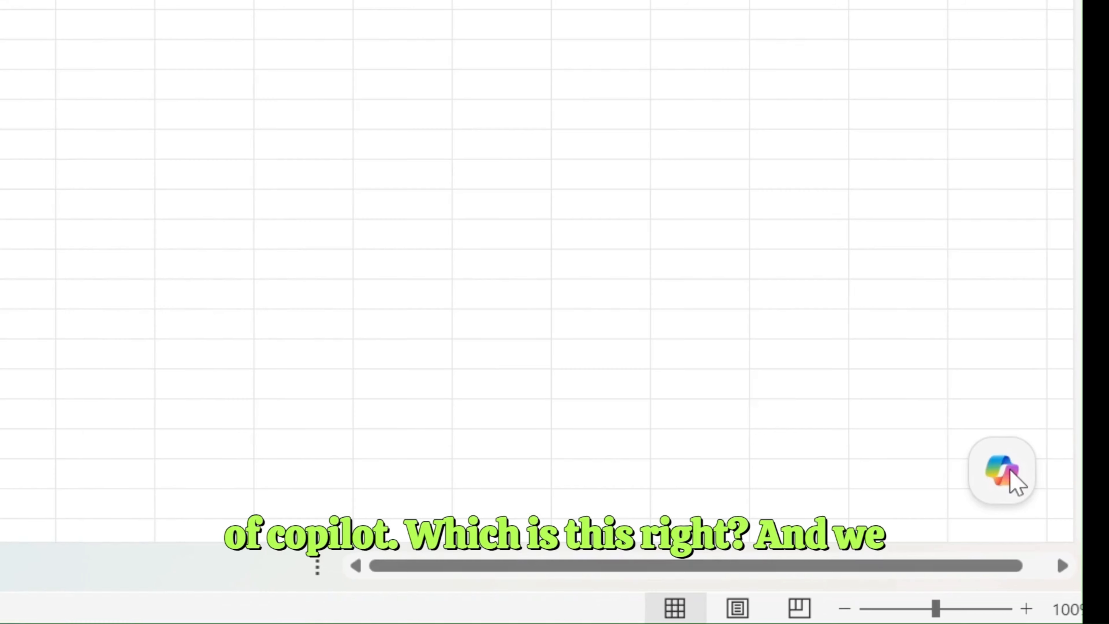
pyautogui.moveTo(983, 448)
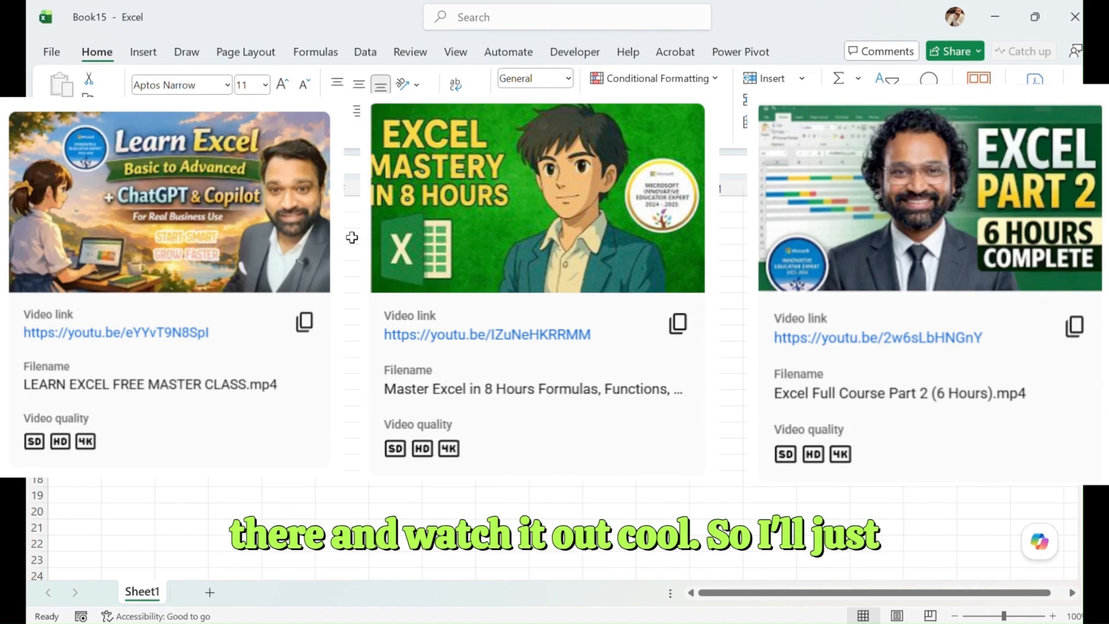
pyautogui.click(1075, 30)
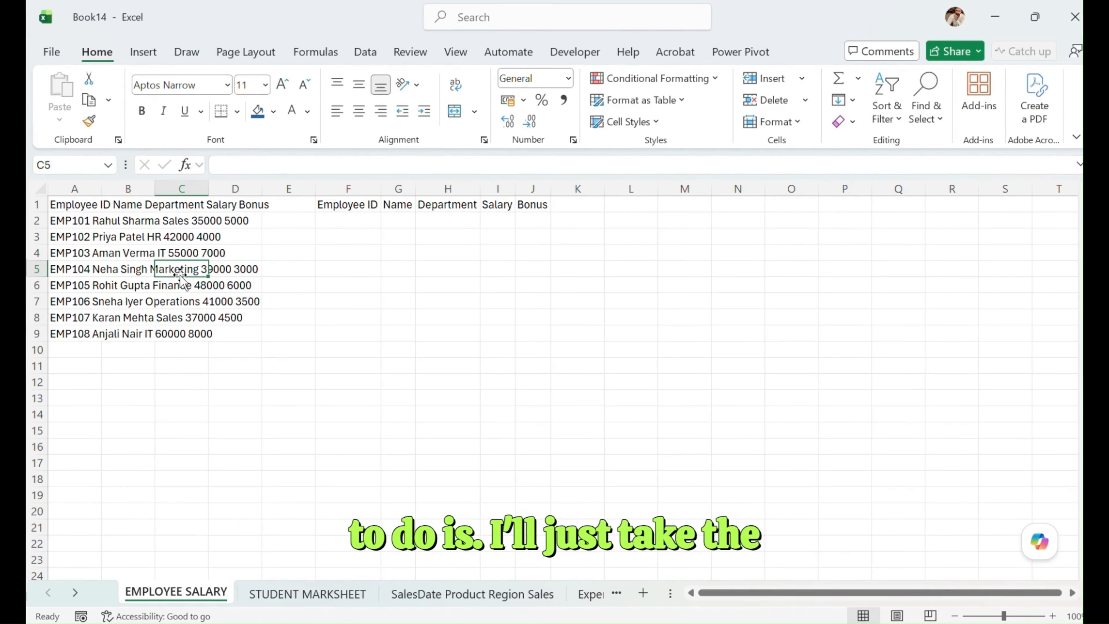
# - Open Copilot with A1:A9 selected and begin its edit request with "Please work on EMPLOYEE SALARY sheet", copying the sheet name
pyautogui.moveTo(74, 205); pyautogui.dragTo(101, 334)
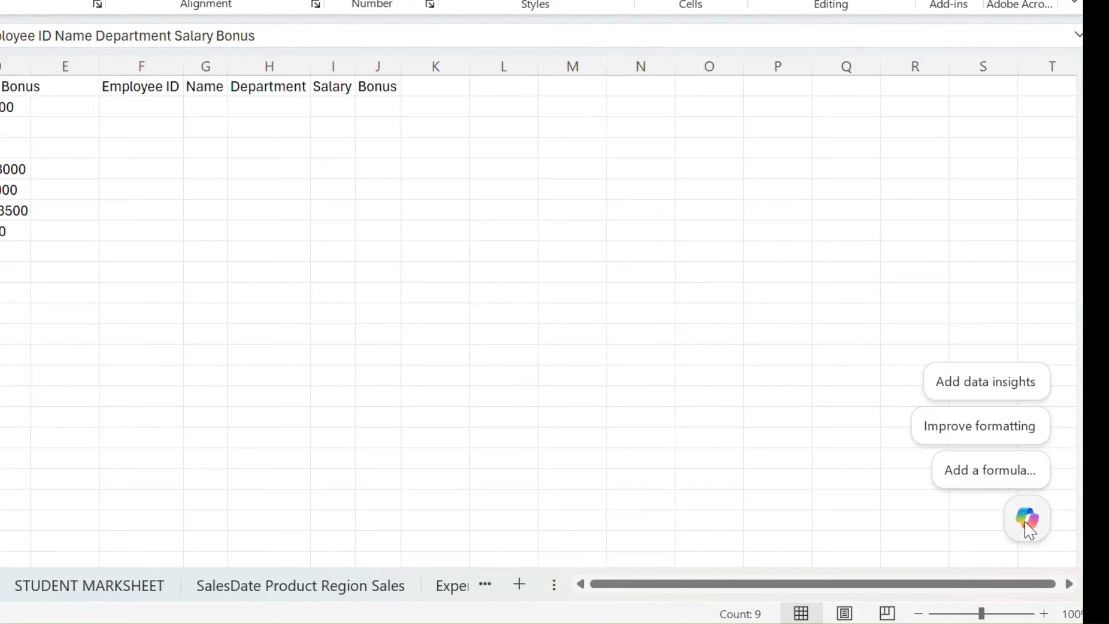
pyautogui.click(1038, 543)
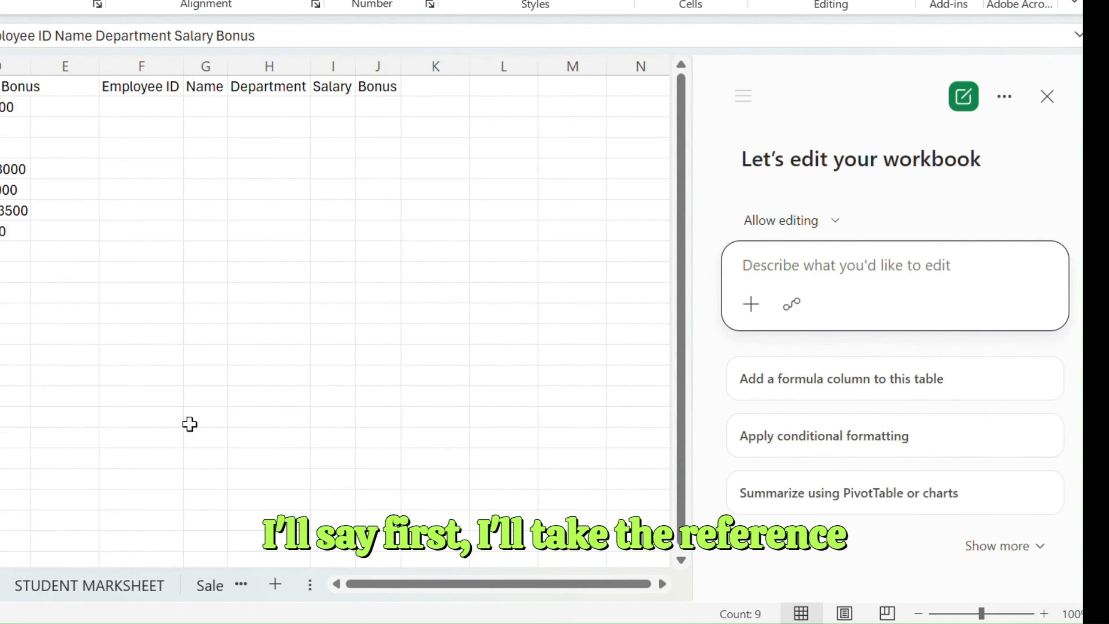
pyautogui.doubleClick(159, 592)
pyautogui.hotkey('ctrl', 'c')
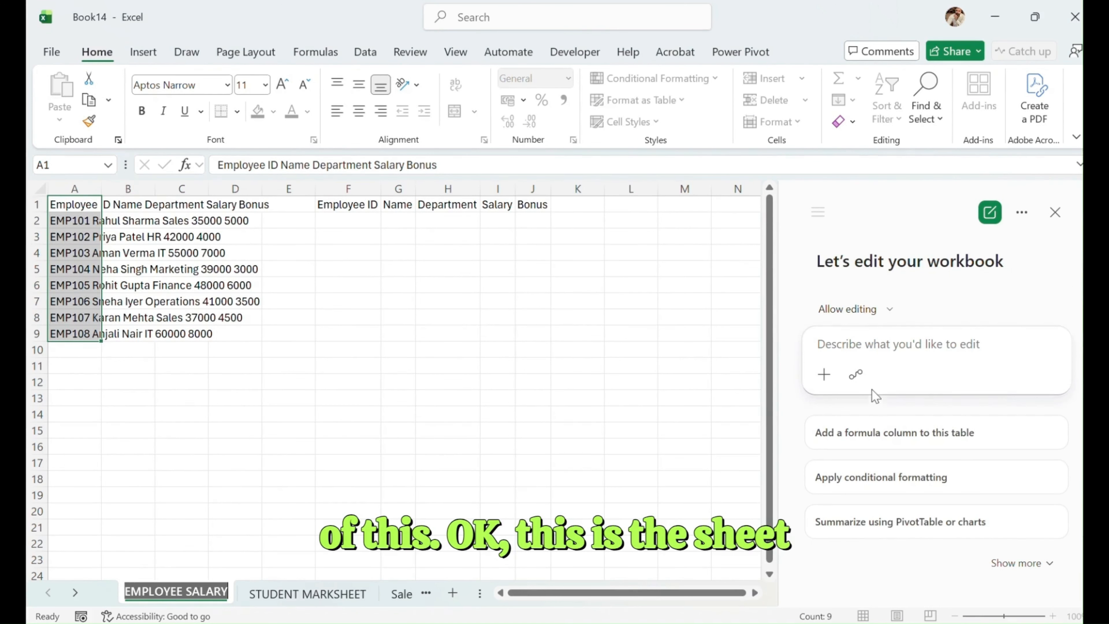
pyautogui.click(856, 345)
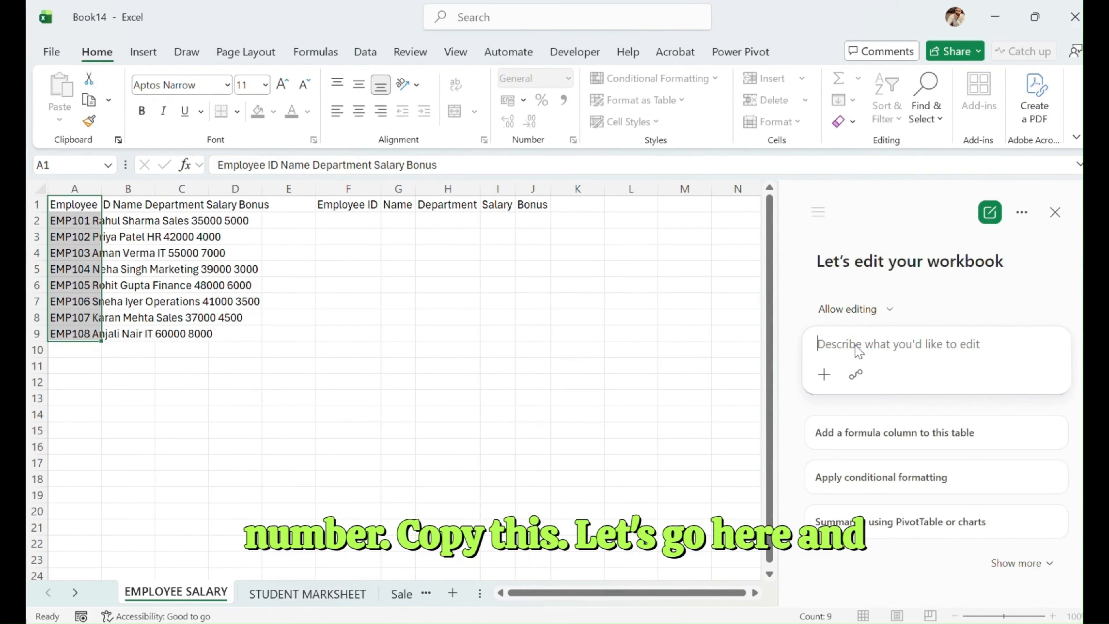
pyautogui.write('Please wo')
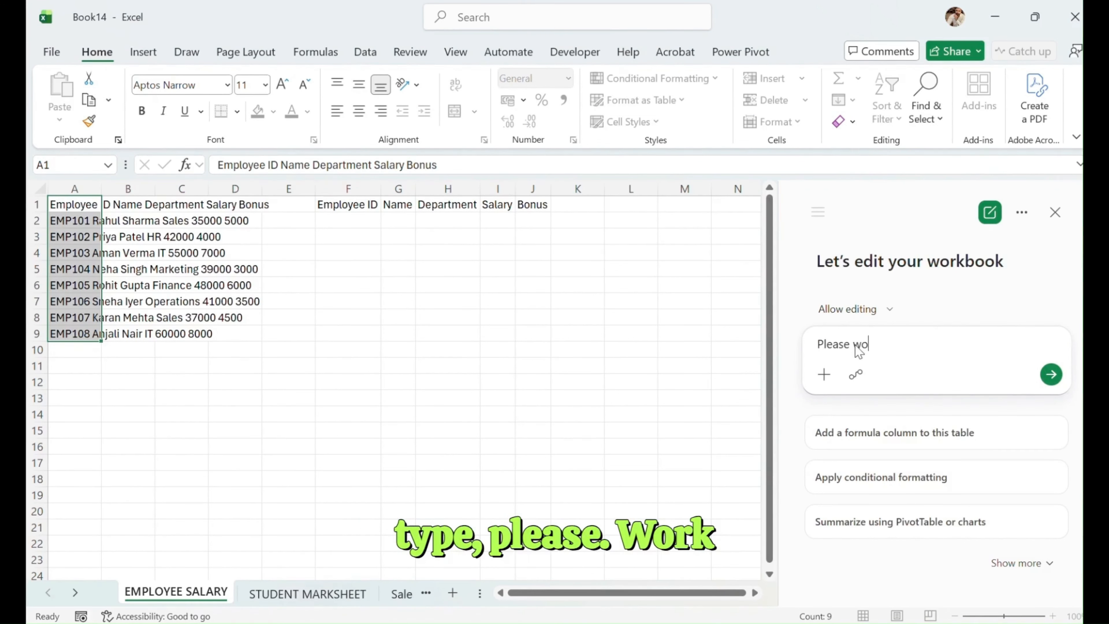
pyautogui.write('rk on')
pyautogui.hotkey('ctrl', 'v')
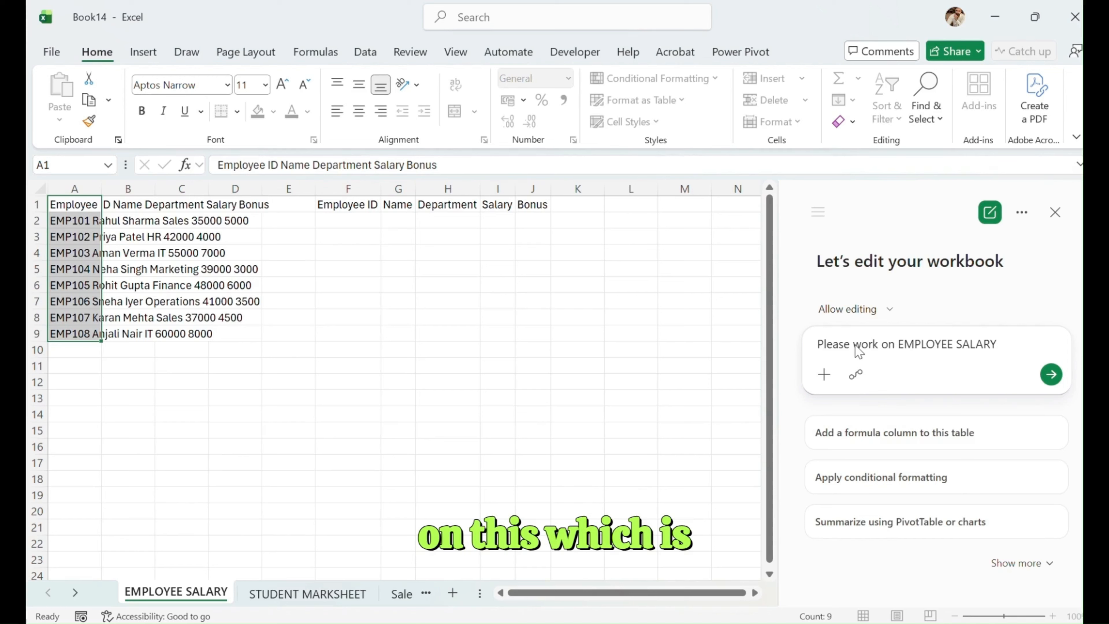
pyautogui.write('shee')
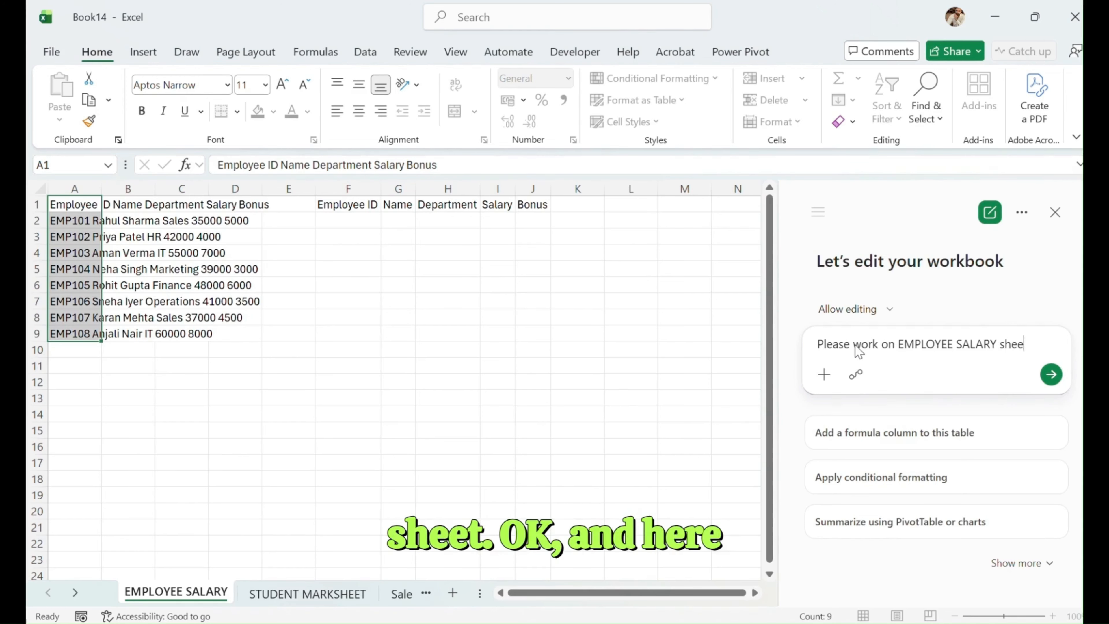
pyautogui.write('t')
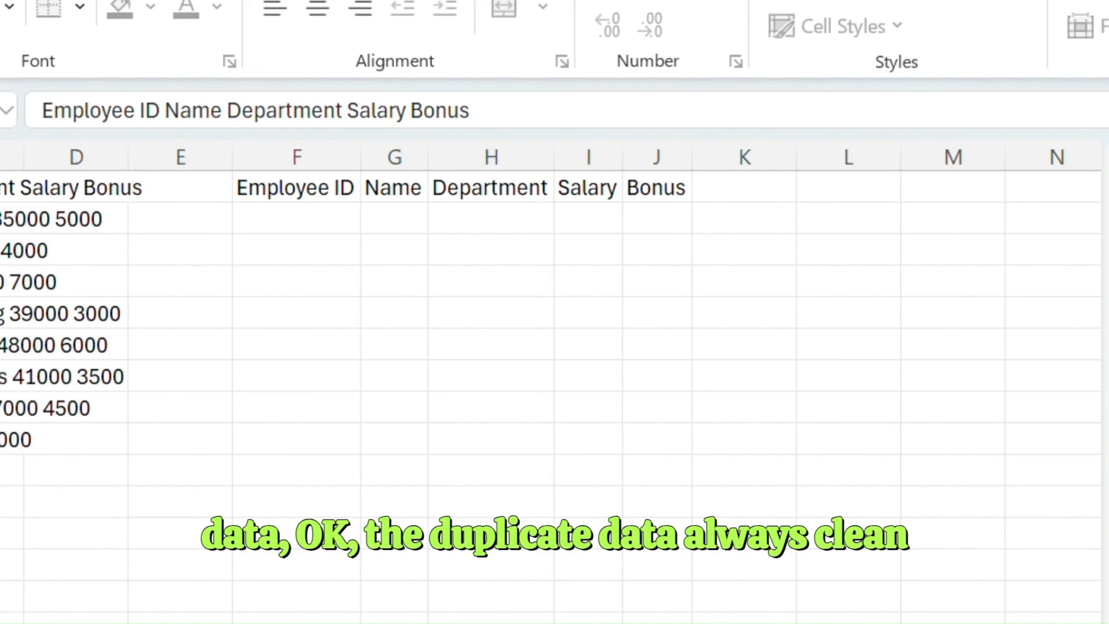
# - Delete the duplicate column headings in F1:J1
pyautogui.moveTo(334, 188); pyautogui.dragTo(646, 181)
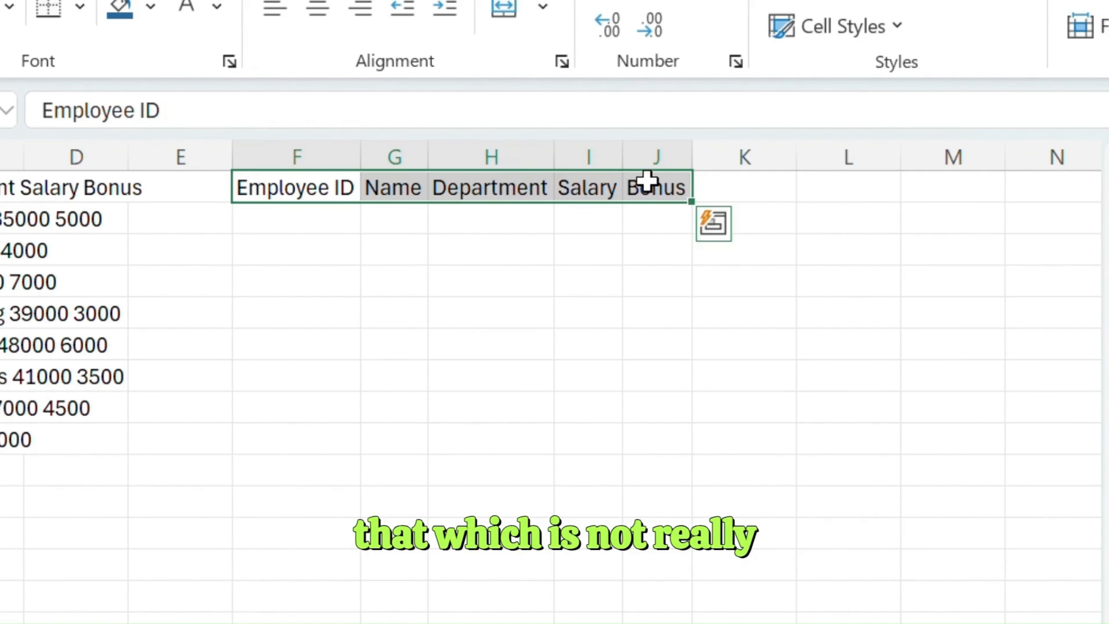
pyautogui.press('Delete')
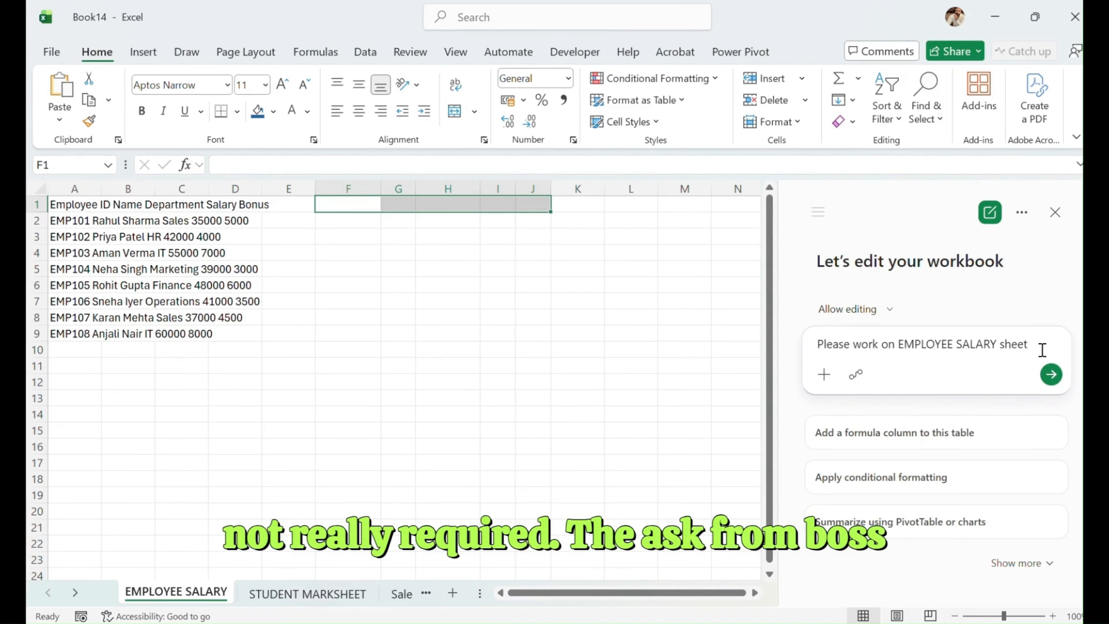
# - Extend the Copilot request with ", create a graph and analysis of the employee" and submit it with A1:B9 selected
pyautogui.write(', create a')
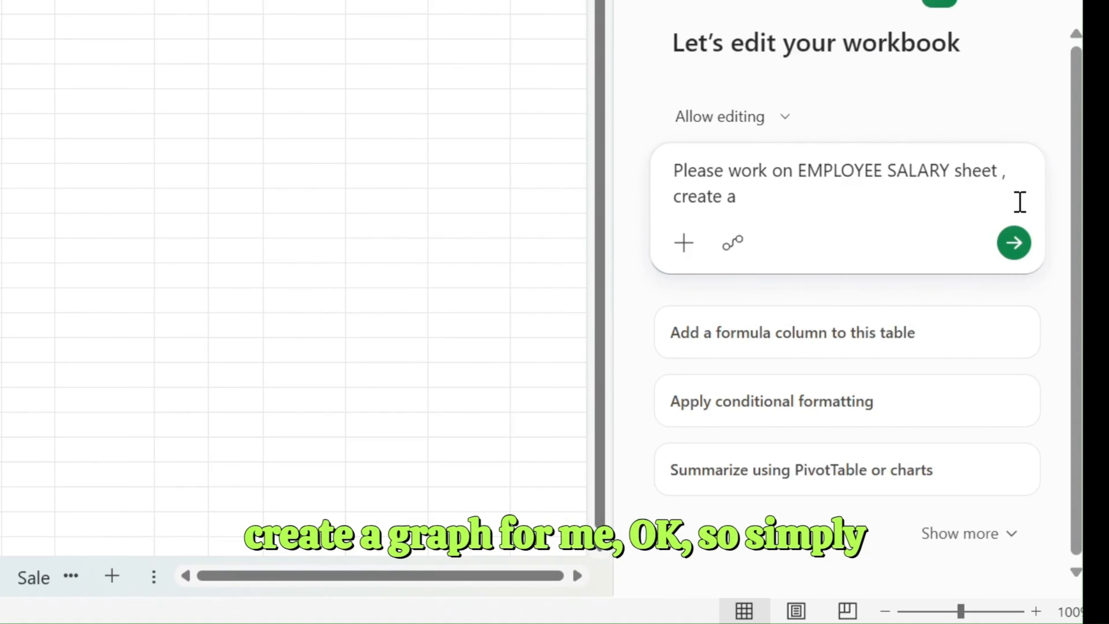
pyautogui.write(' graph ')
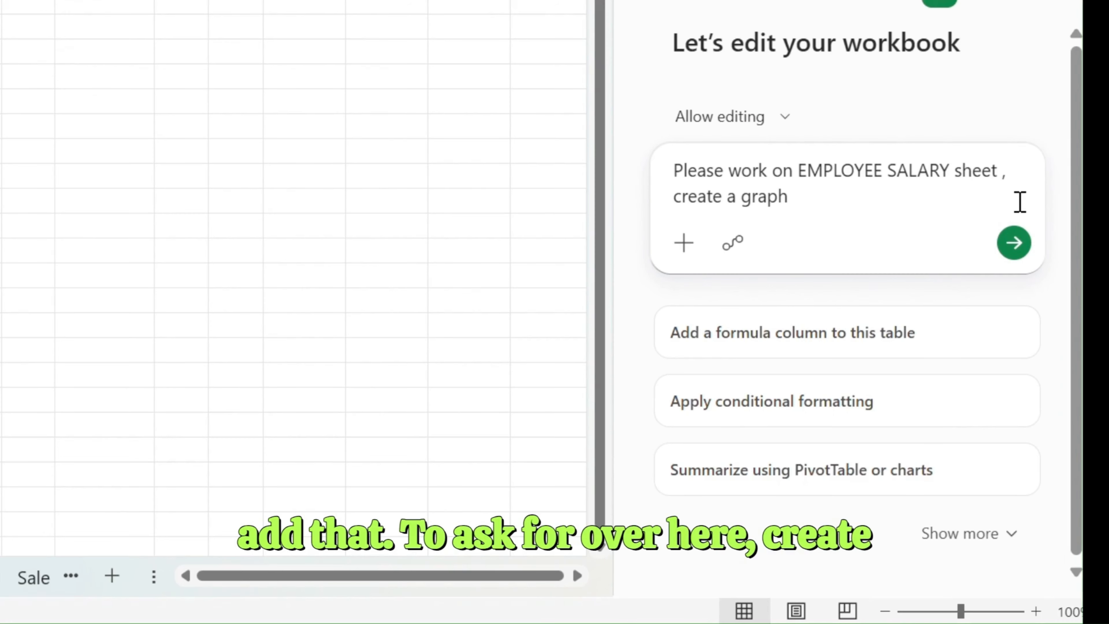
pyautogui.write('and analysis')
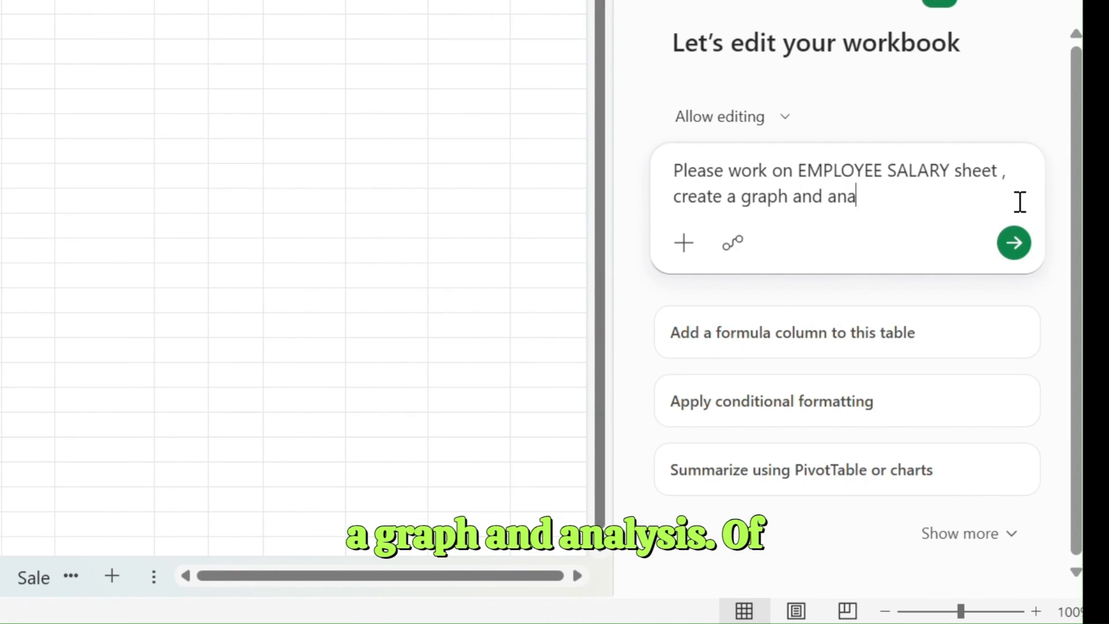
pyautogui.write(' of the i')
pyautogui.write('mployee')
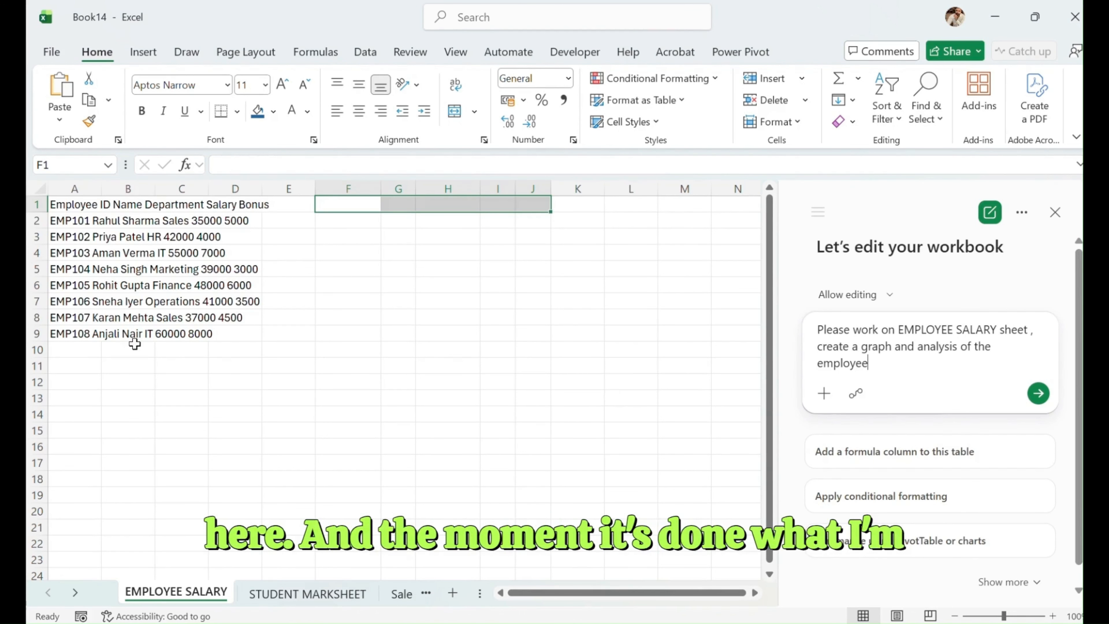
pyautogui.click(86, 202)
pyautogui.moveTo(81, 220); pyautogui.dragTo(157, 337)
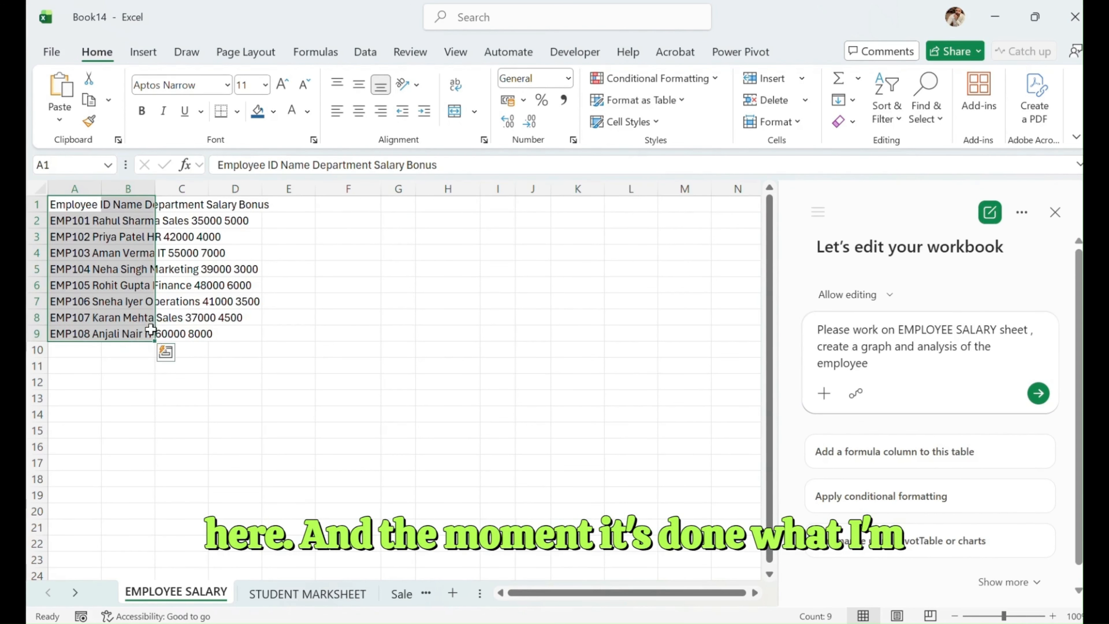
pyautogui.click(1038, 393)
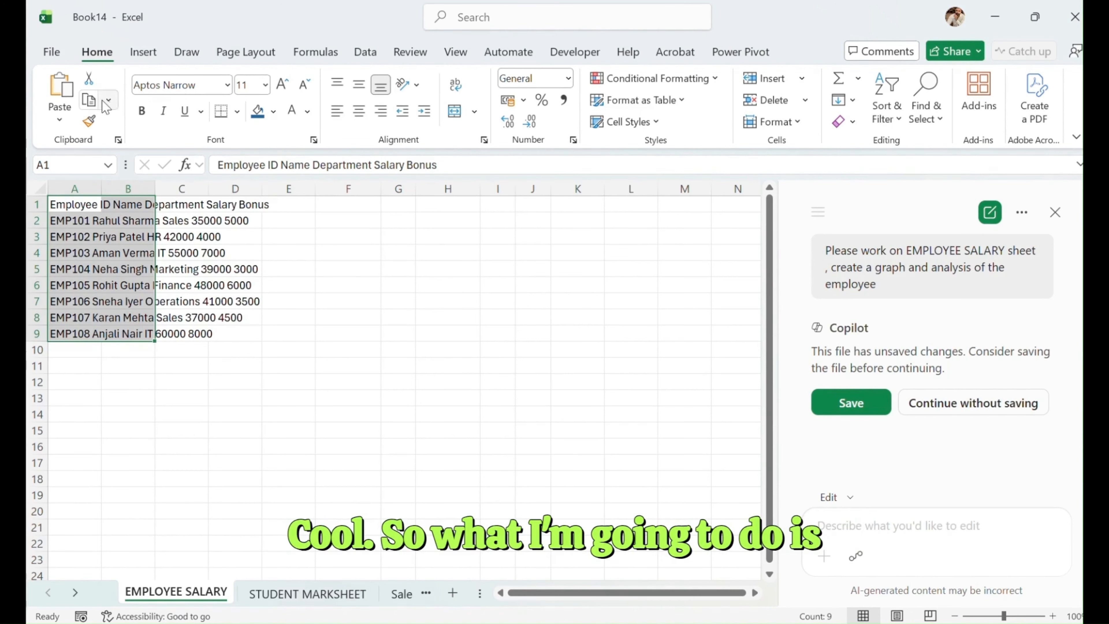
# - Save the workbook from Copilot's save prompt as PractiseFile in the OneDrive Documents folder
pyautogui.click(851, 403)
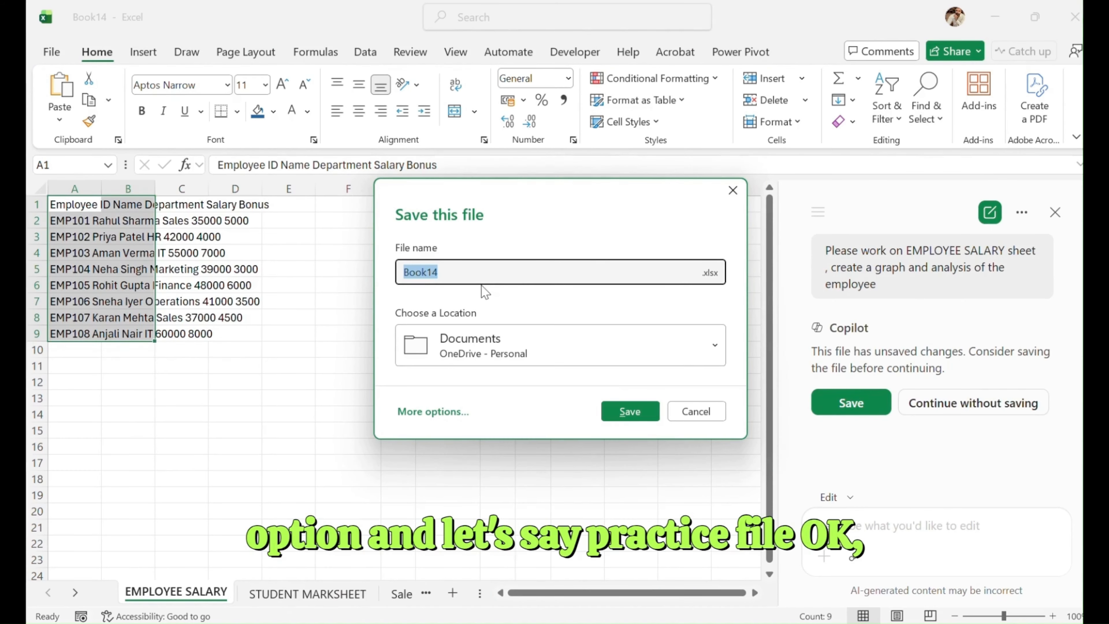
pyautogui.write('PractiseFile')
pyautogui.press('Return')
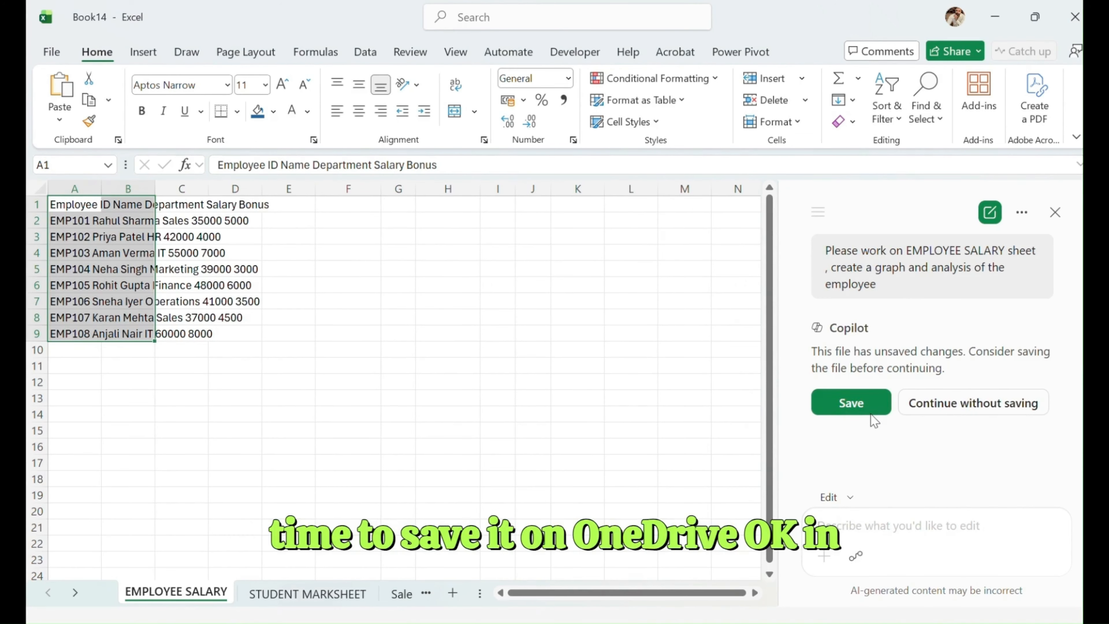
pyautogui.click(870, 410)
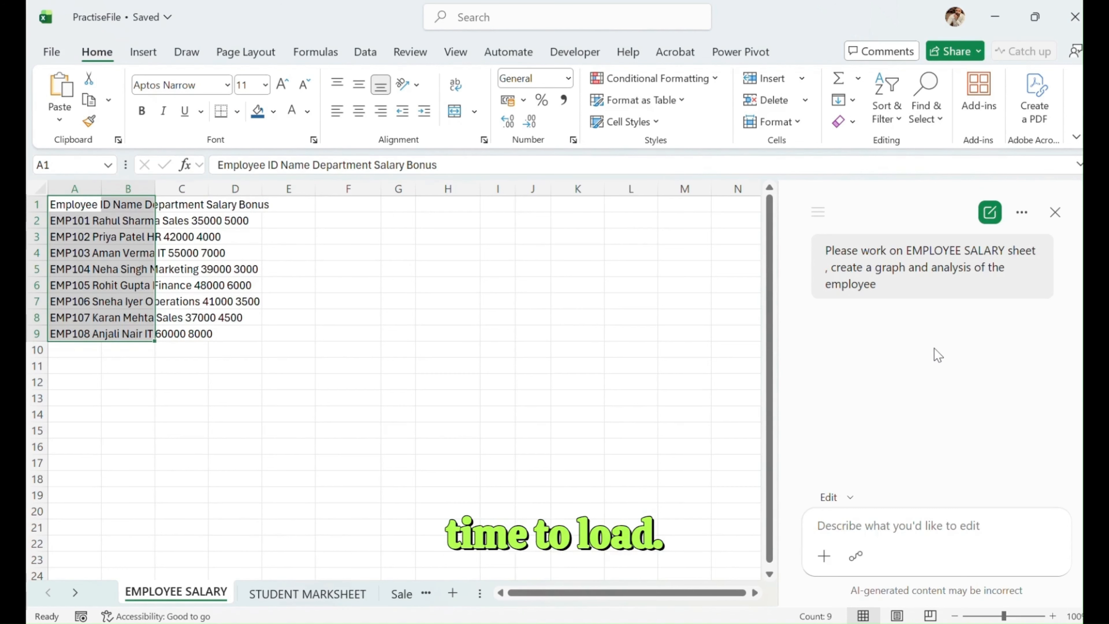
# - Copy the earlier employee graph and analysis request from the Copilot chat and submit it again
pyautogui.moveTo(877, 285); pyautogui.dragTo(820, 248)
pyautogui.hotkey('ctrl', 'c')
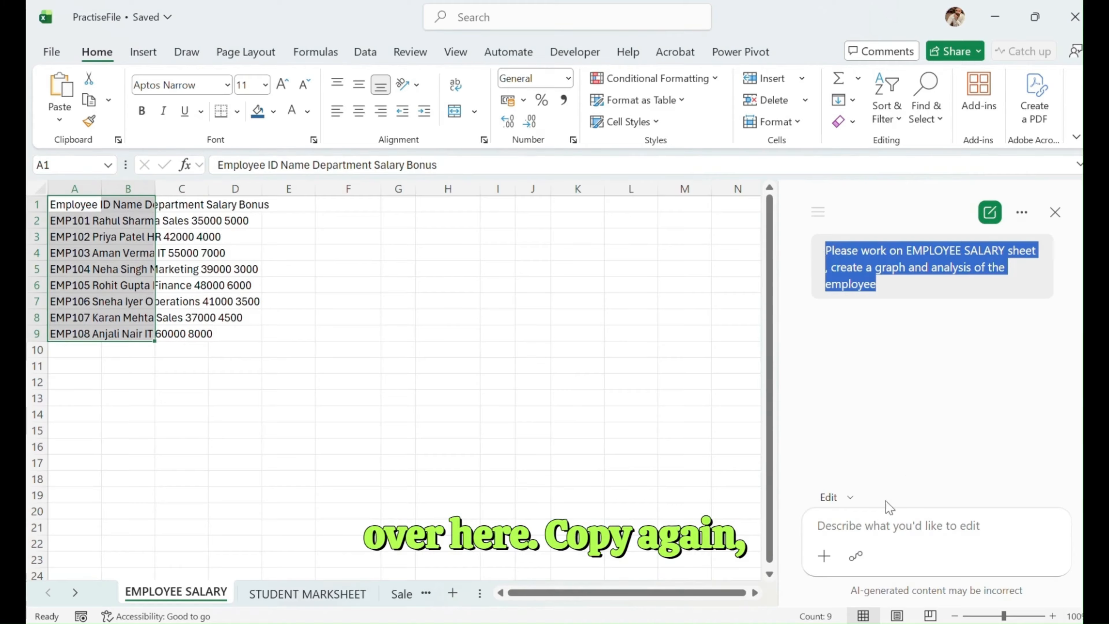
pyautogui.click(886, 524)
pyautogui.hotkey('ctrl', 'v')
pyautogui.click(1050, 557)
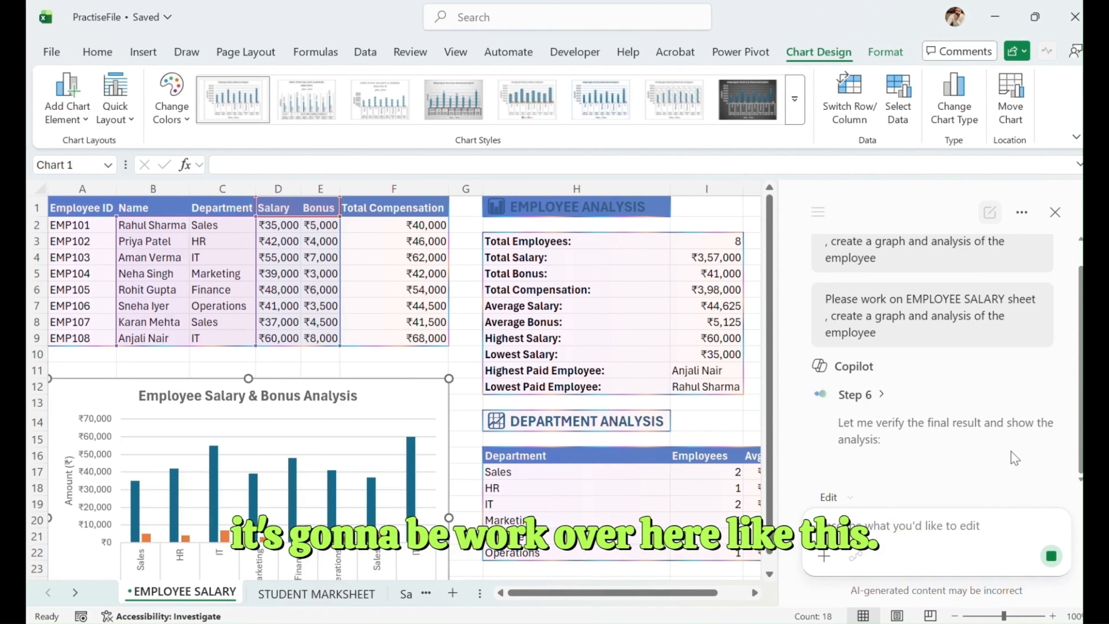
# - Look over the generated employee analysis, department analysis table and salary and bonus chart on the sheet
pyautogui.click(754, 593)
pyautogui.scroll(-5, 510, 480)
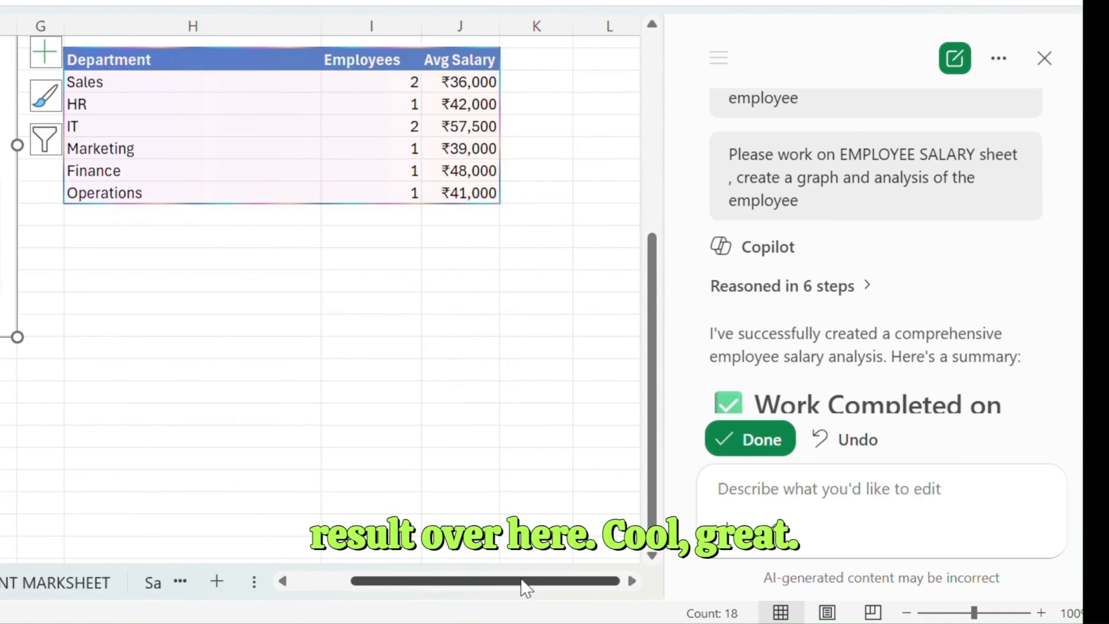
pyautogui.moveTo(525, 581); pyautogui.dragTo(354, 582)
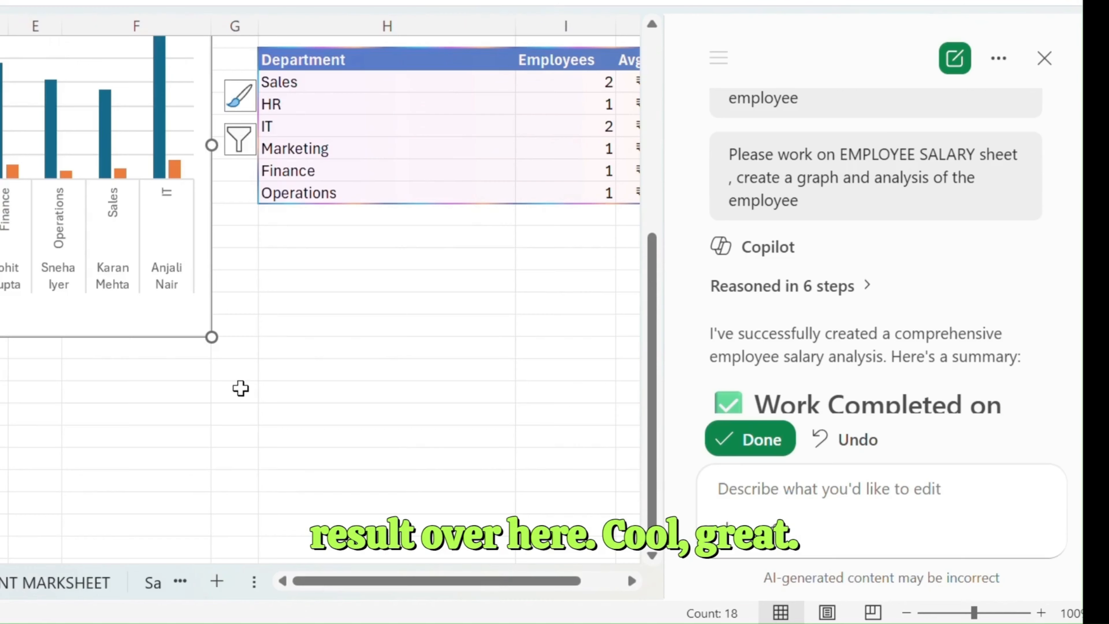
pyautogui.scroll(5, 244, 388)
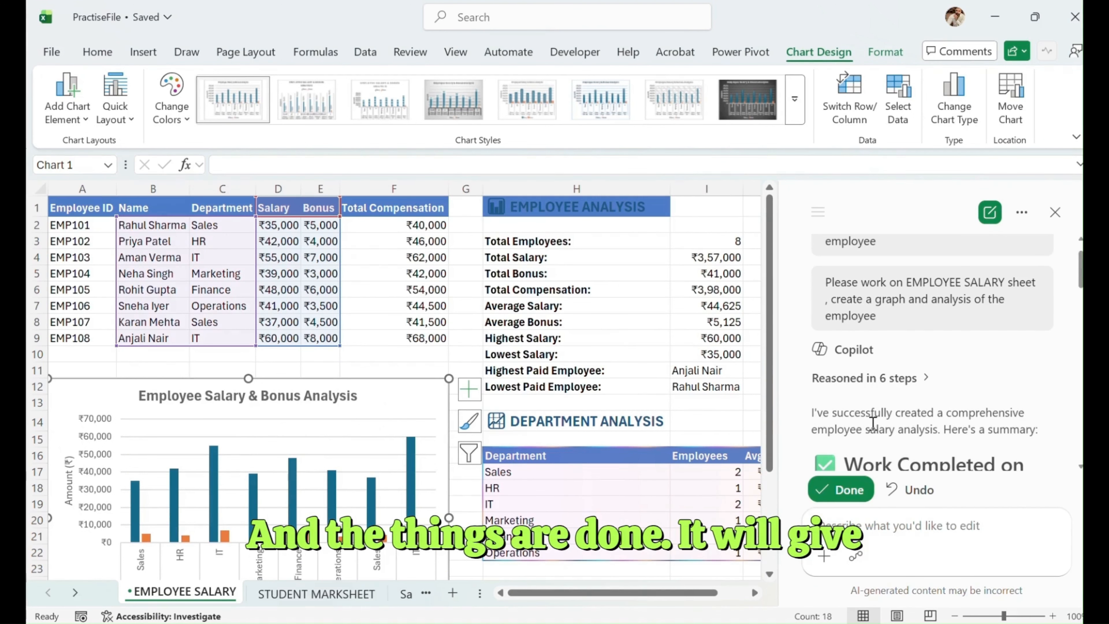
# - Read through Copilot's summary of the completed employee salary work and accept its changes to the sheet
pyautogui.scroll(-5, 873, 426)
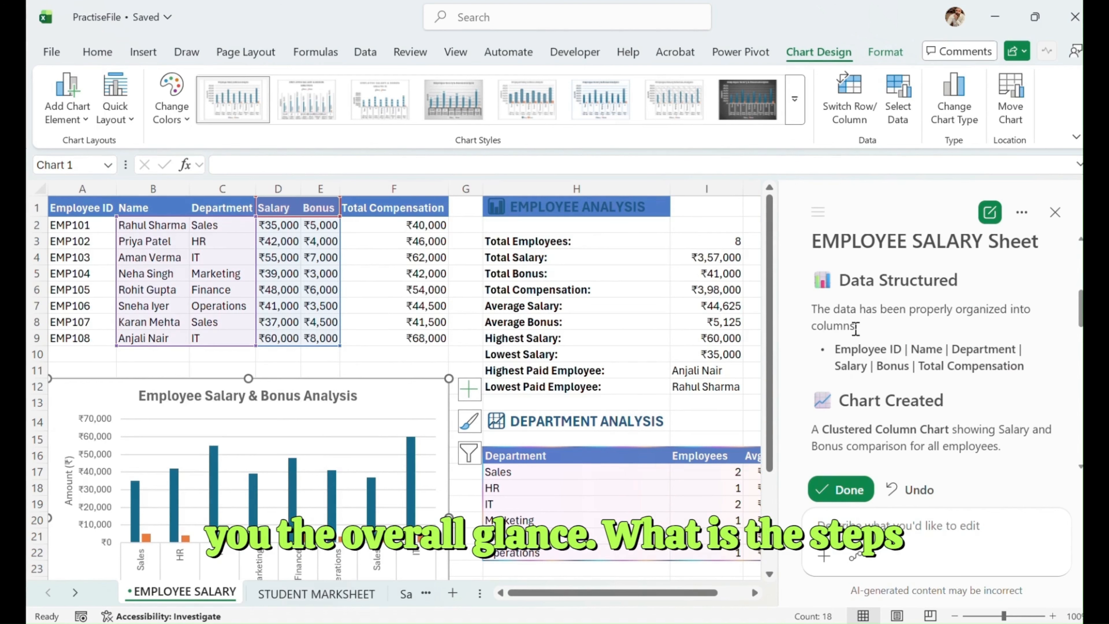
pyautogui.scroll(-10, 925, 334)
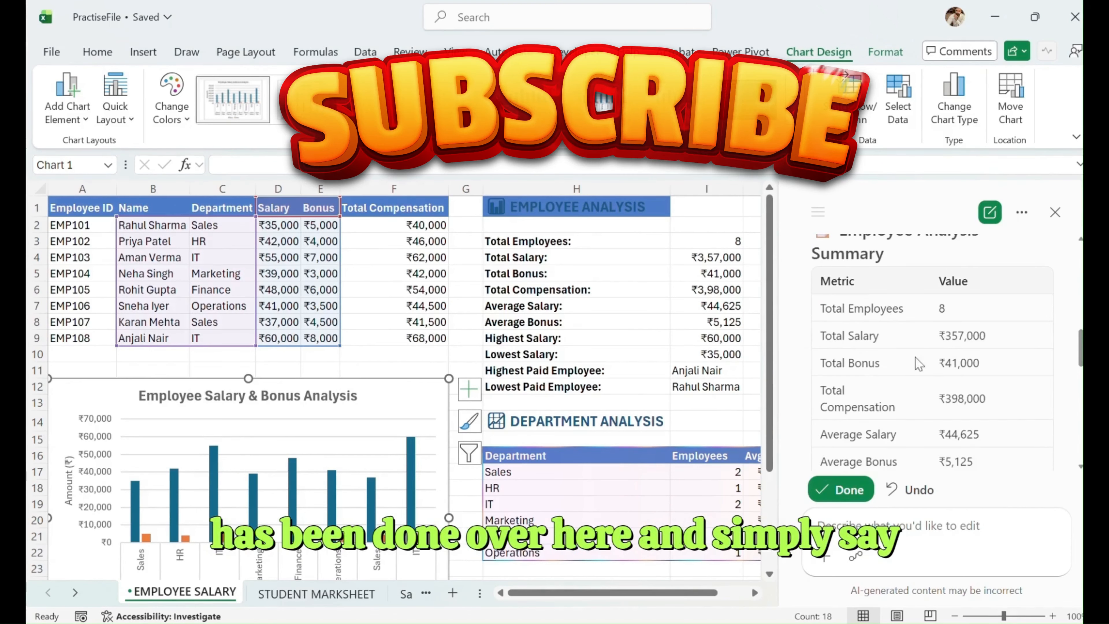
pyautogui.scroll(-5, 930, 393)
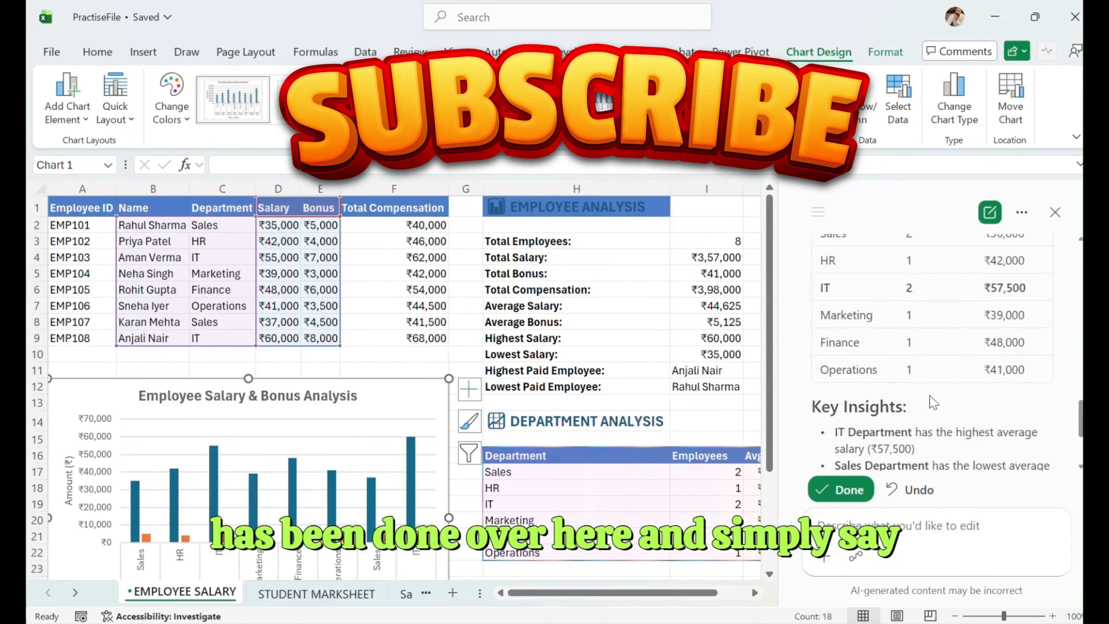
pyautogui.click(843, 489)
pyautogui.click(826, 337)
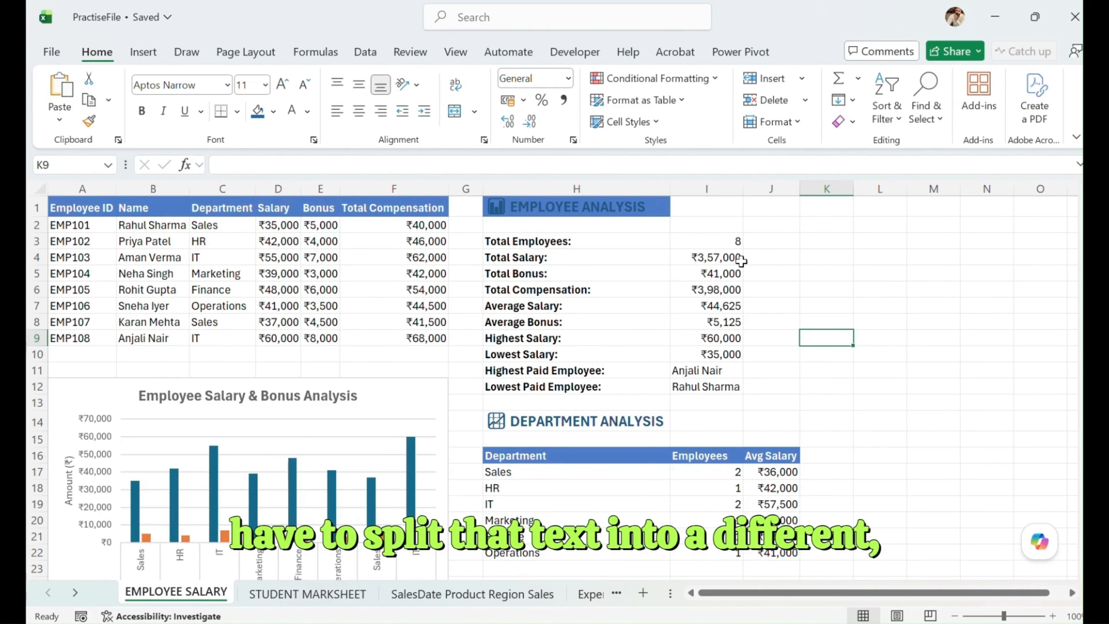
pyautogui.click(859, 187)
pyautogui.click(936, 187)
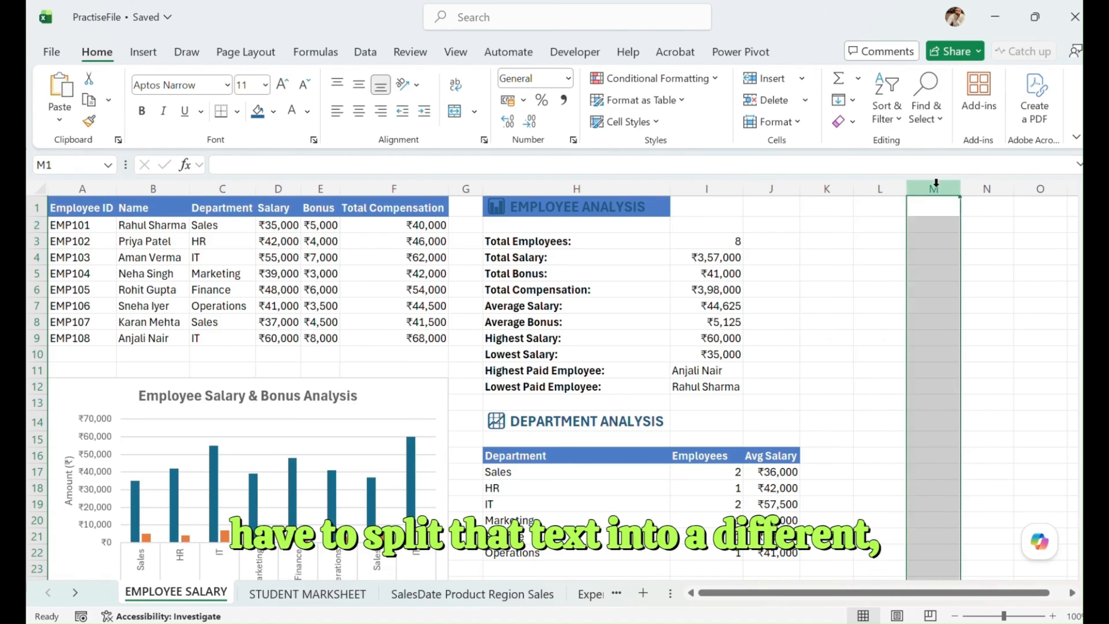
pyautogui.click(986, 187)
pyautogui.click(1041, 187)
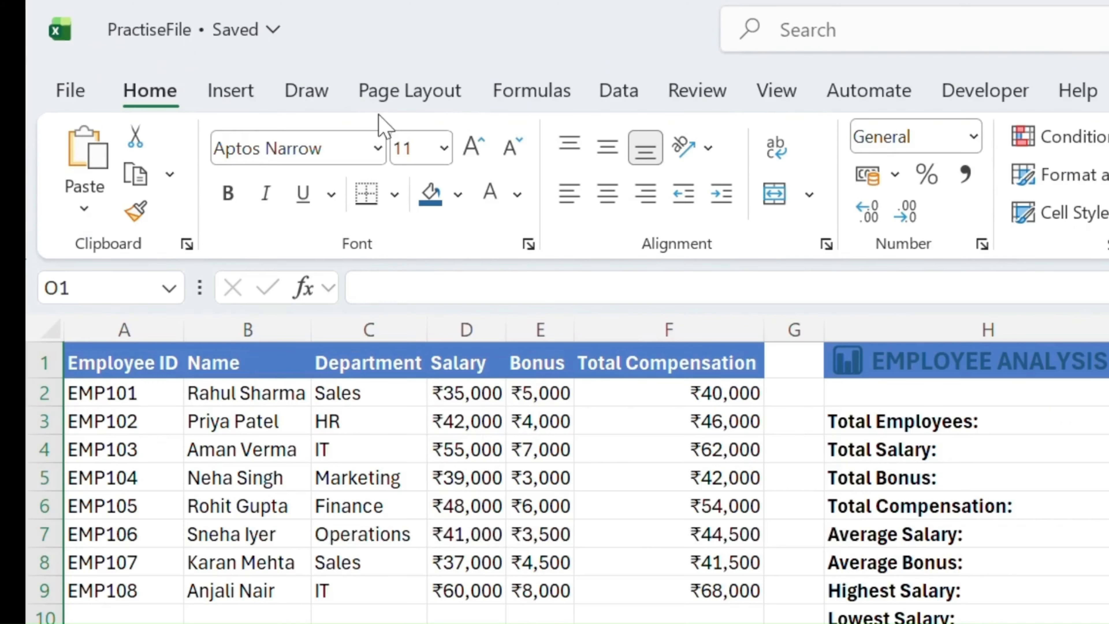
pyautogui.click(143, 52)
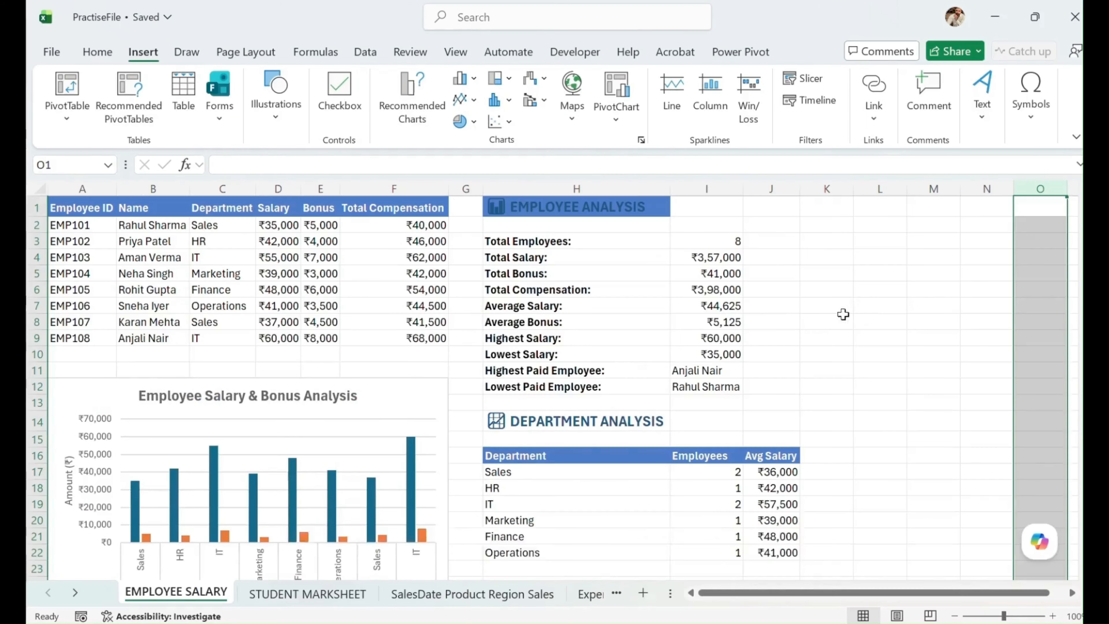
pyautogui.click(837, 305)
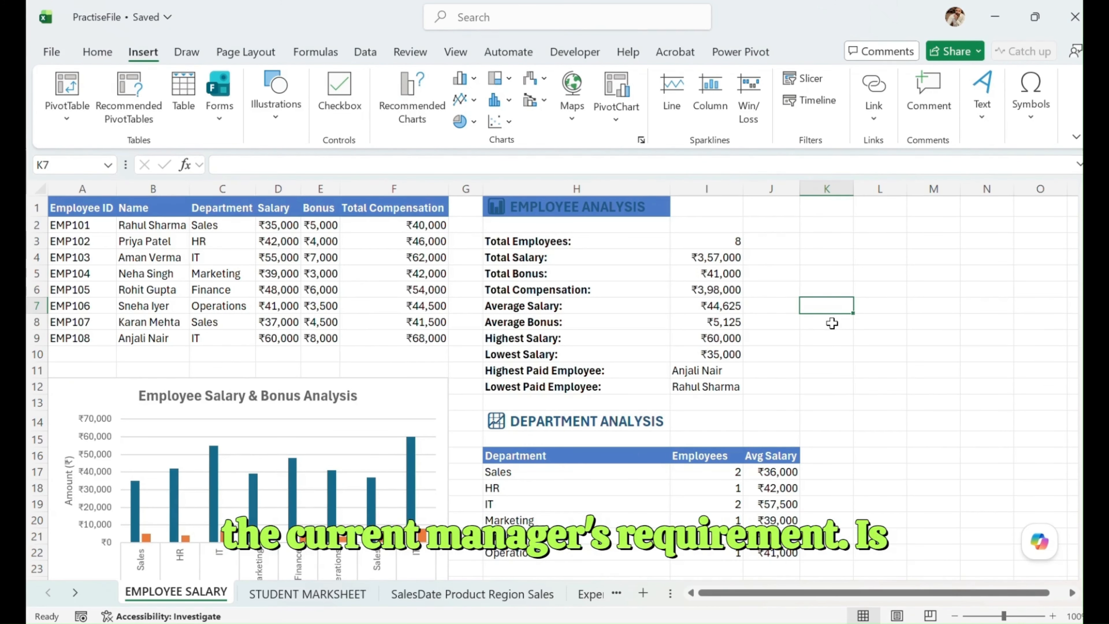
pyautogui.click(420, 390)
pyautogui.click(358, 241)
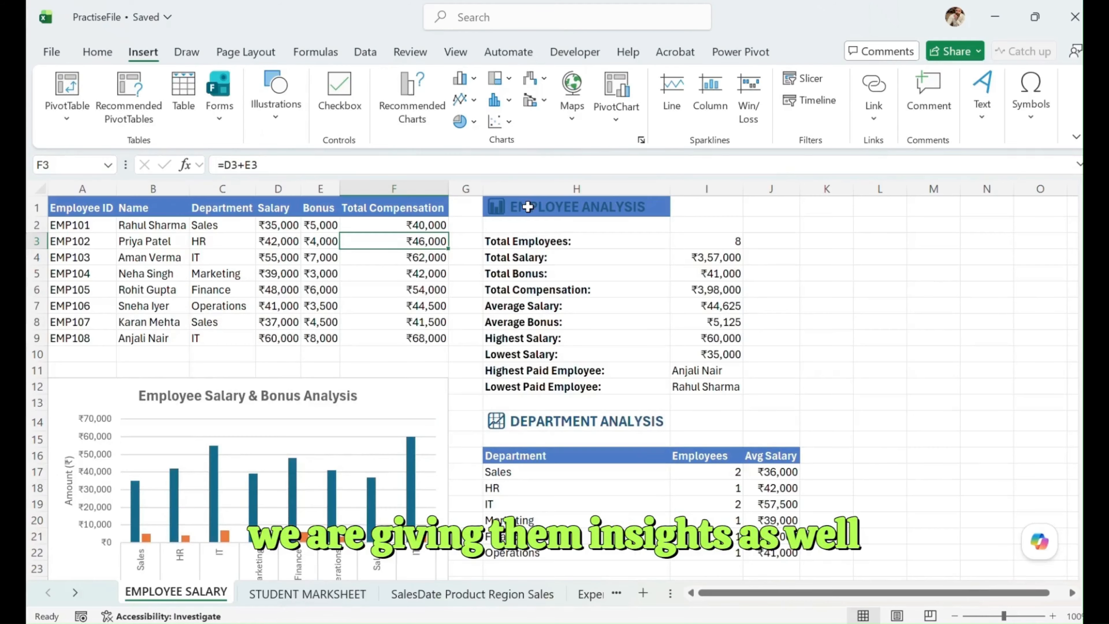
pyautogui.click(424, 404)
pyautogui.scroll(-2, 425, 406)
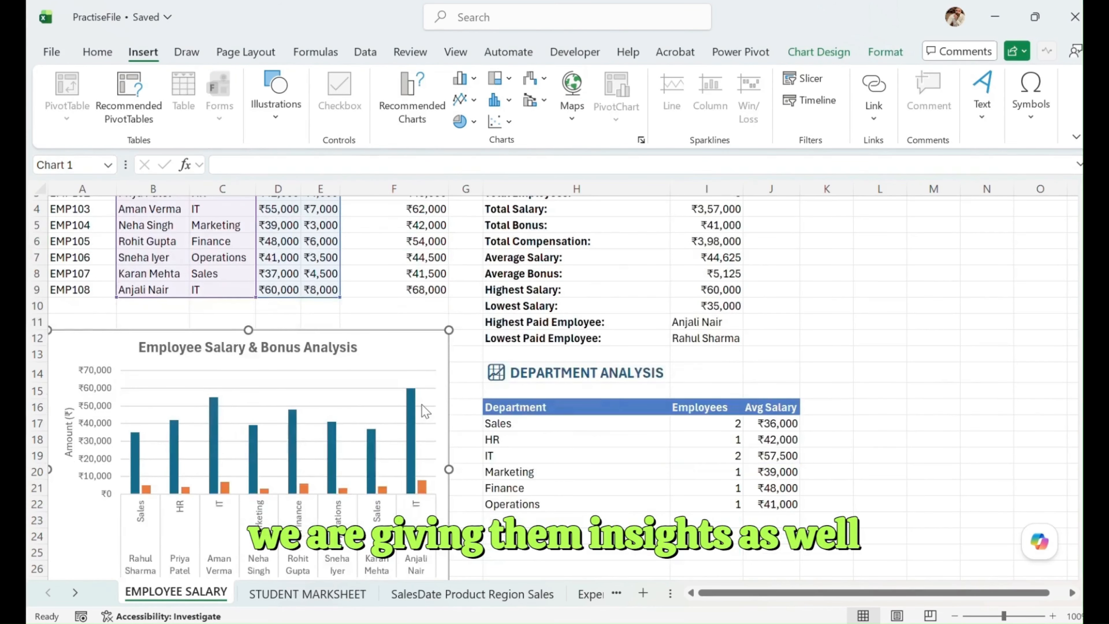
pyautogui.scroll(2, 426, 409)
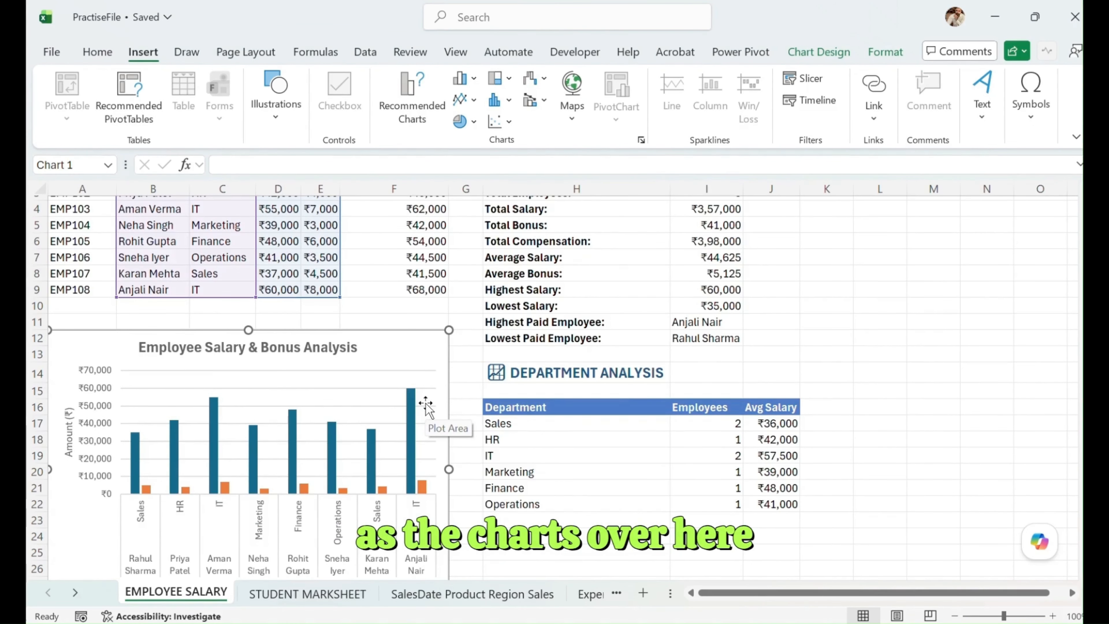
pyautogui.click(917, 343)
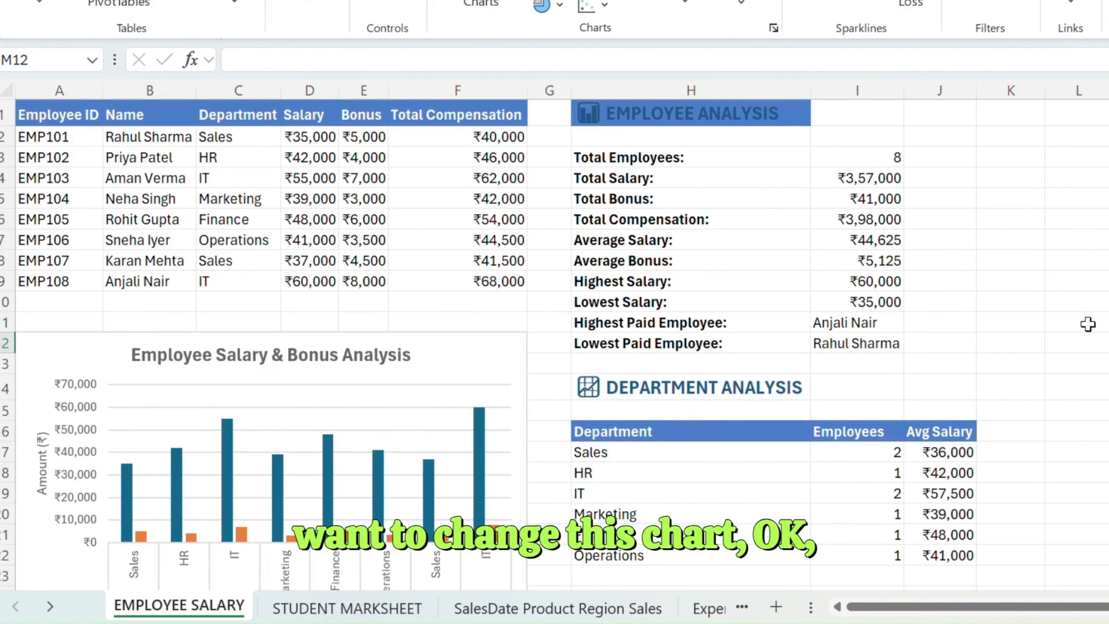
# - Change the employee salary and bonus chart to the 100% Stacked Column type and preview data labels on it
pyautogui.click(460, 358)
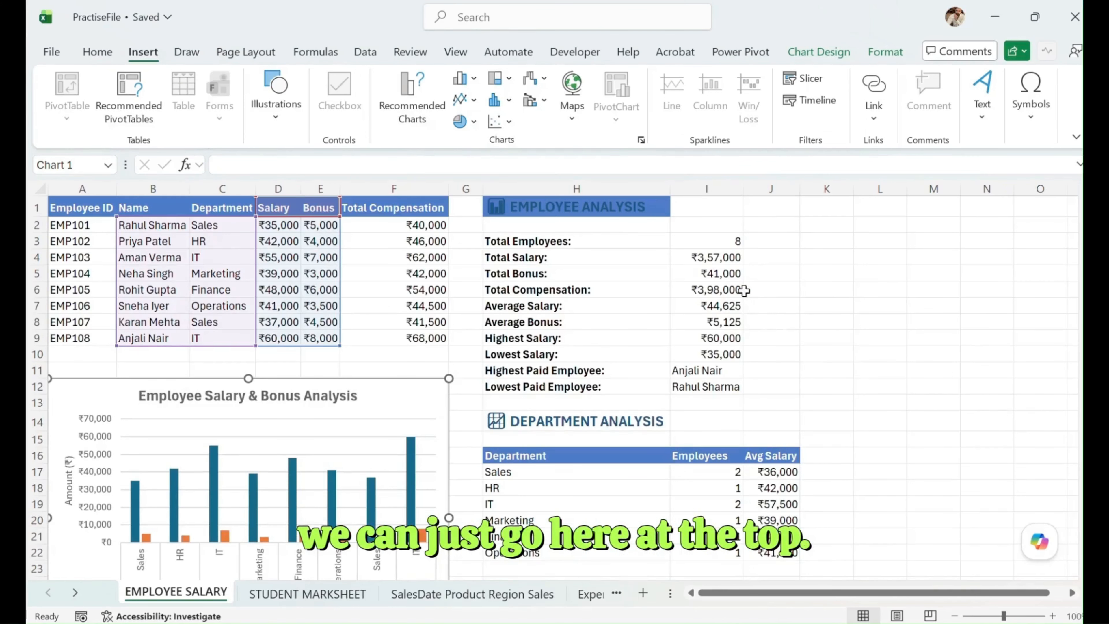
pyautogui.click(819, 51)
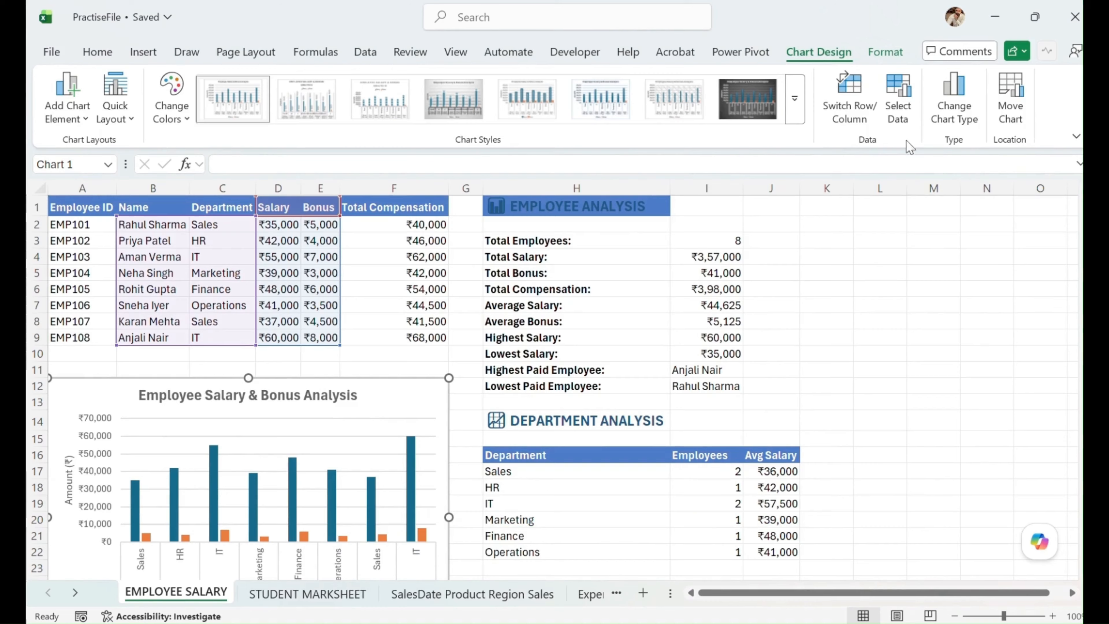
pyautogui.click(954, 98)
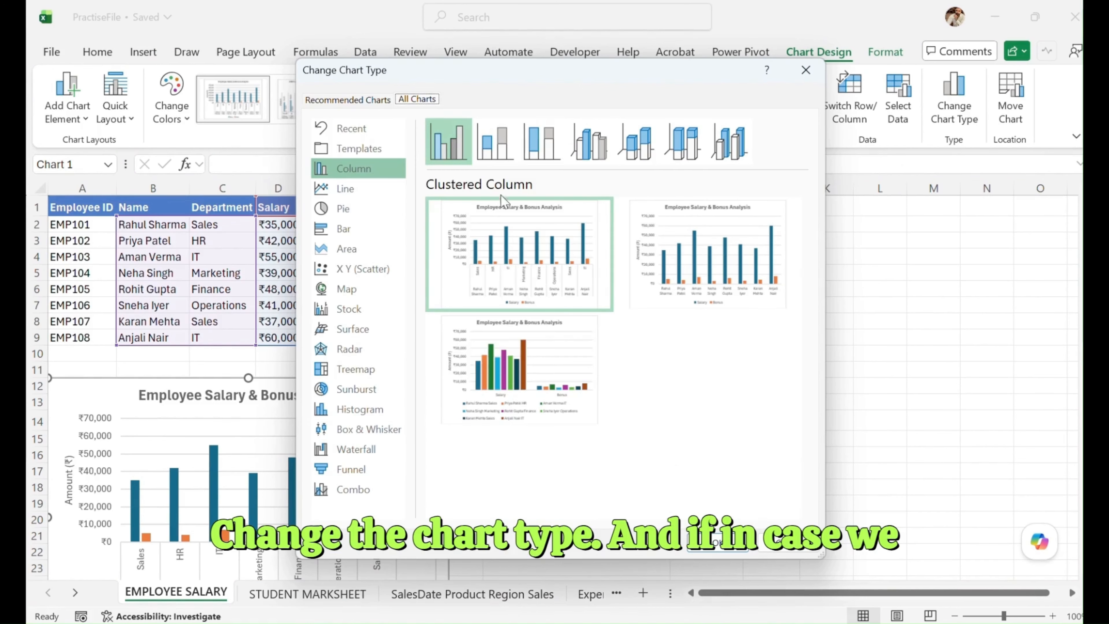
pyautogui.click(496, 142)
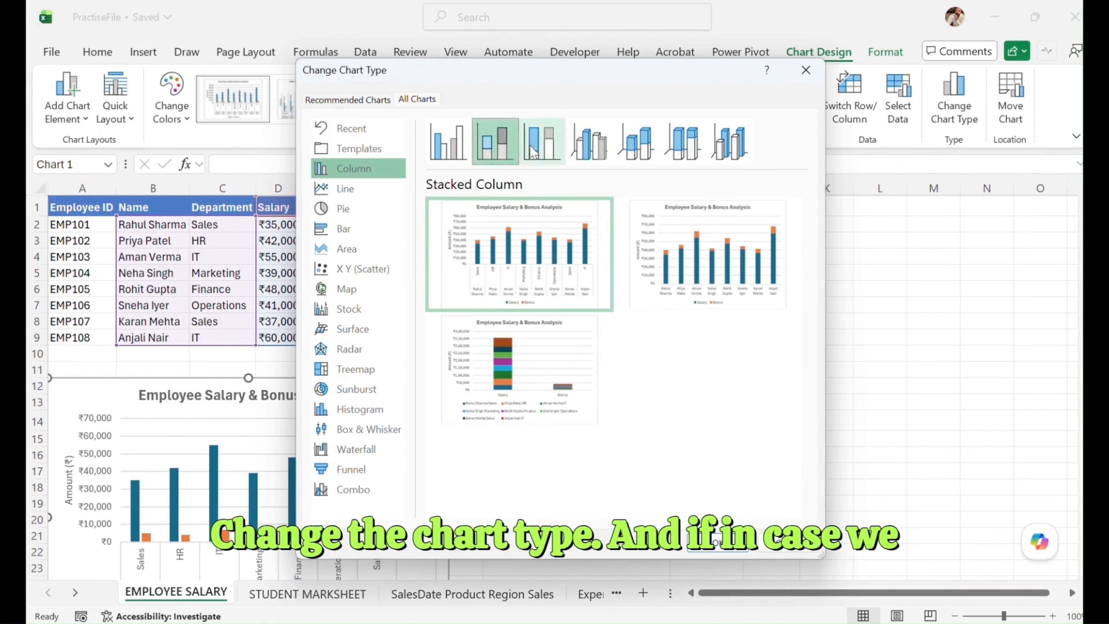
pyautogui.click(557, 143)
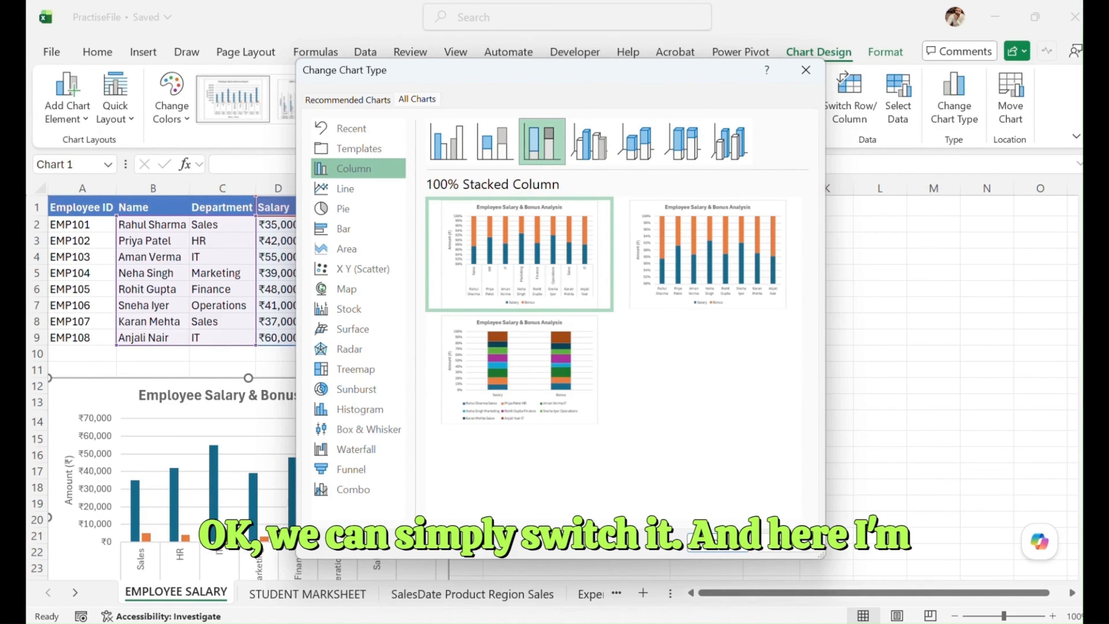
pyautogui.click(716, 543)
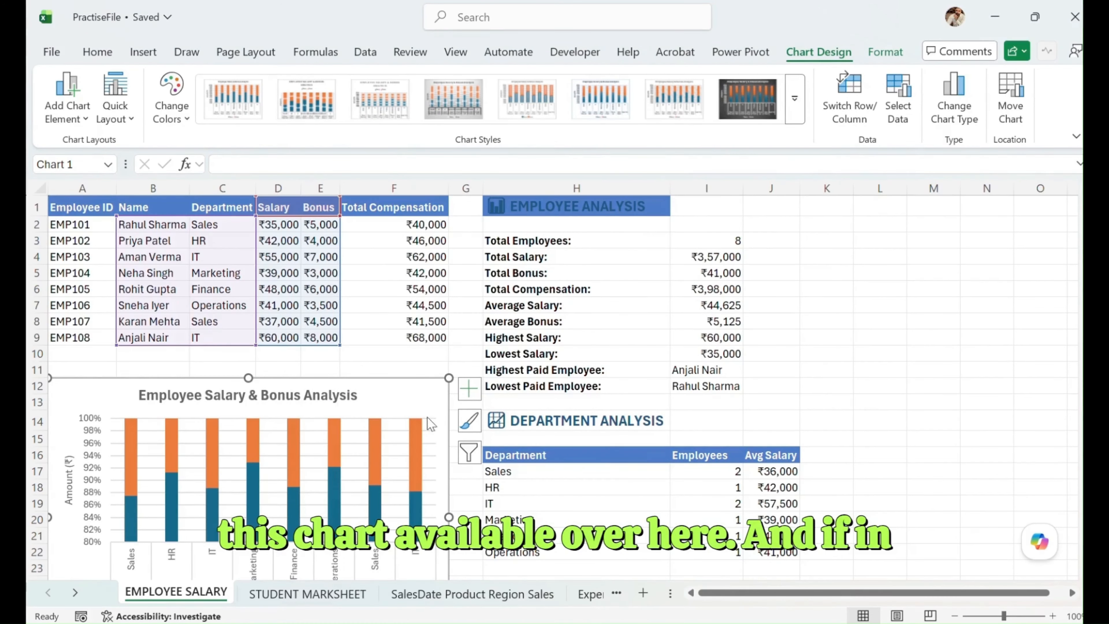
pyautogui.click(468, 389)
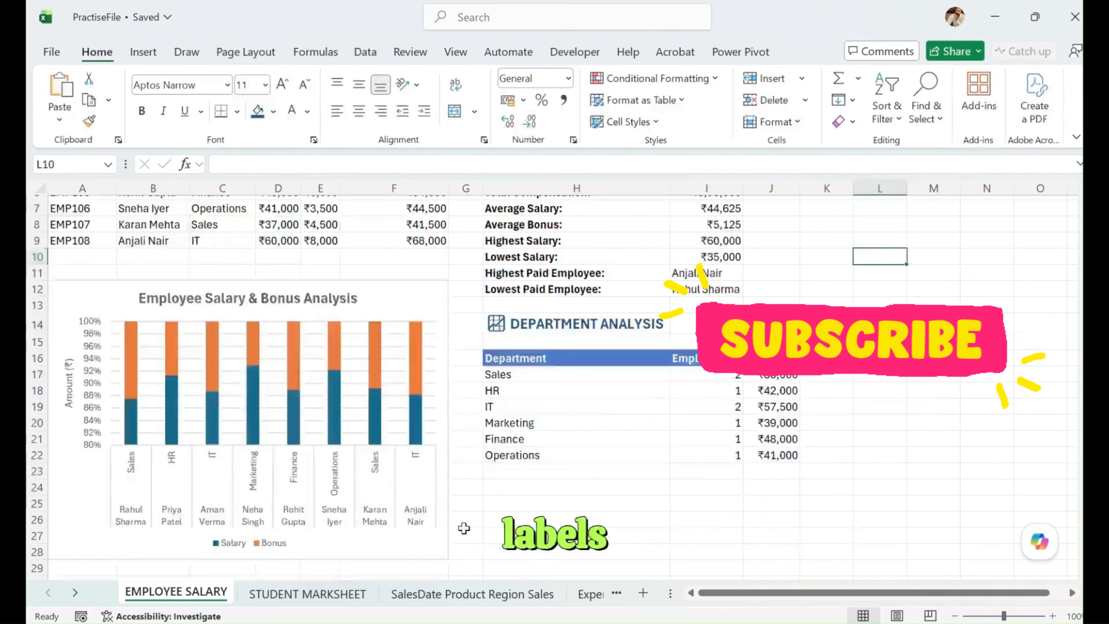
pyautogui.scroll(2, 555, 385)
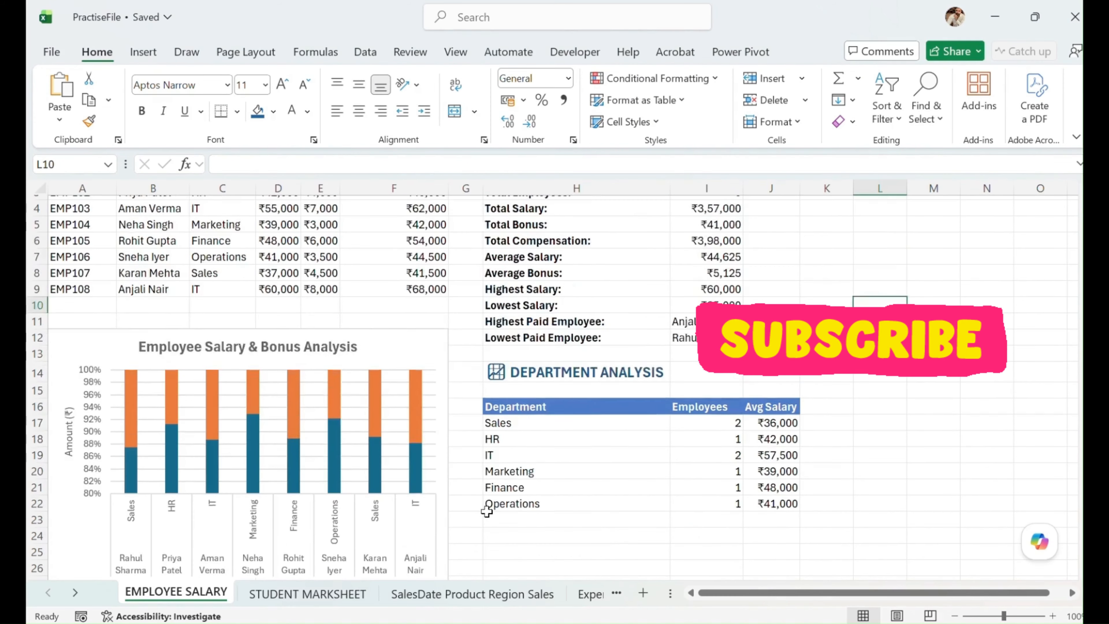